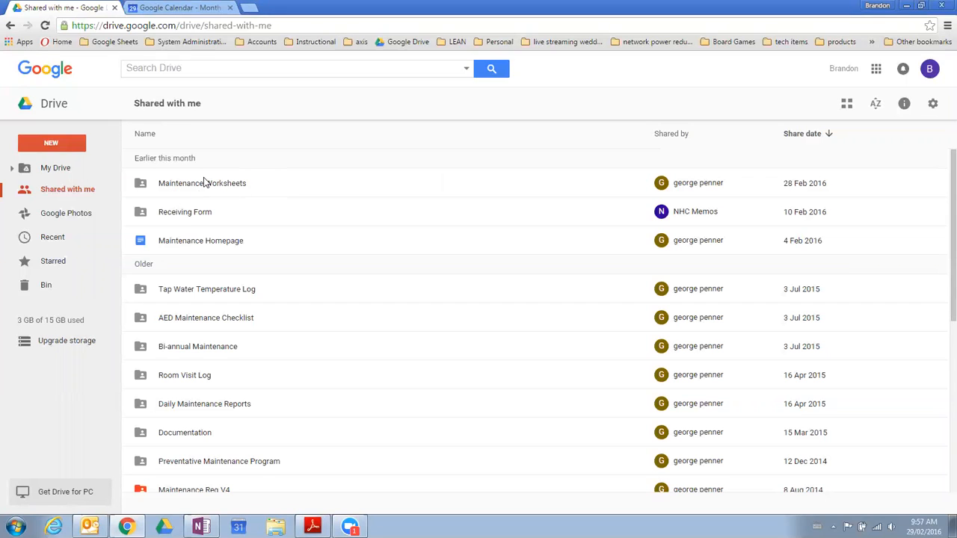
# Open the shared Maintenance Worksheets folder
pyautogui.click(184, 185)
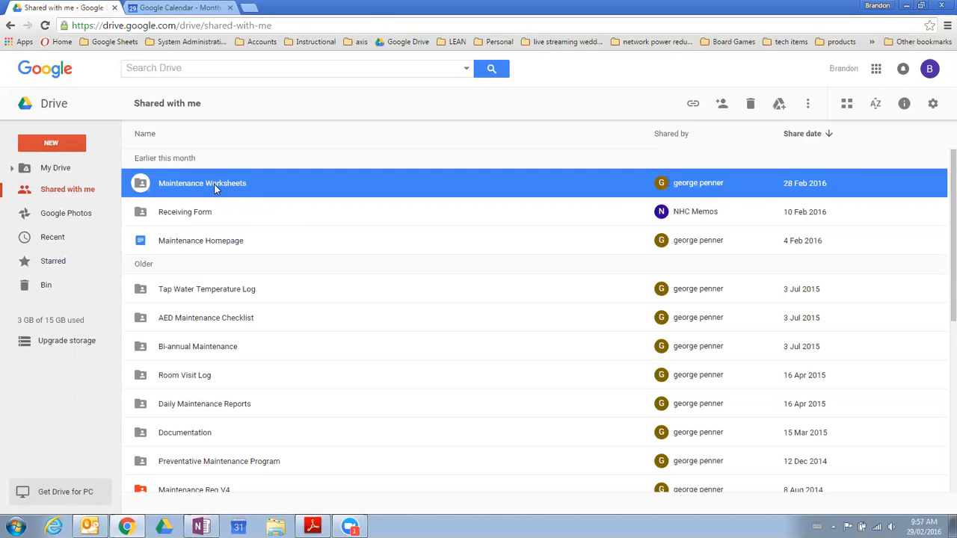
pyautogui.doubleClick(215, 188)
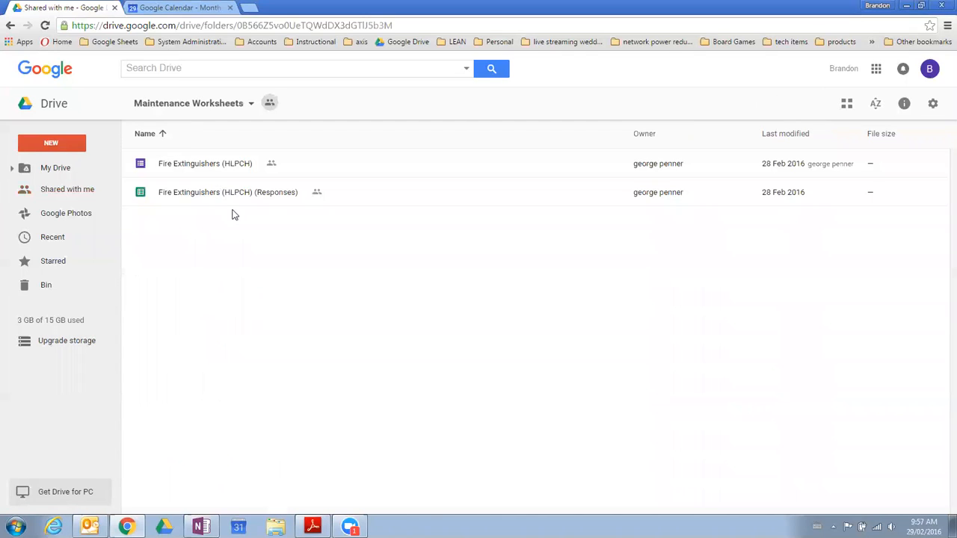
pyautogui.rightClick(323, 270)
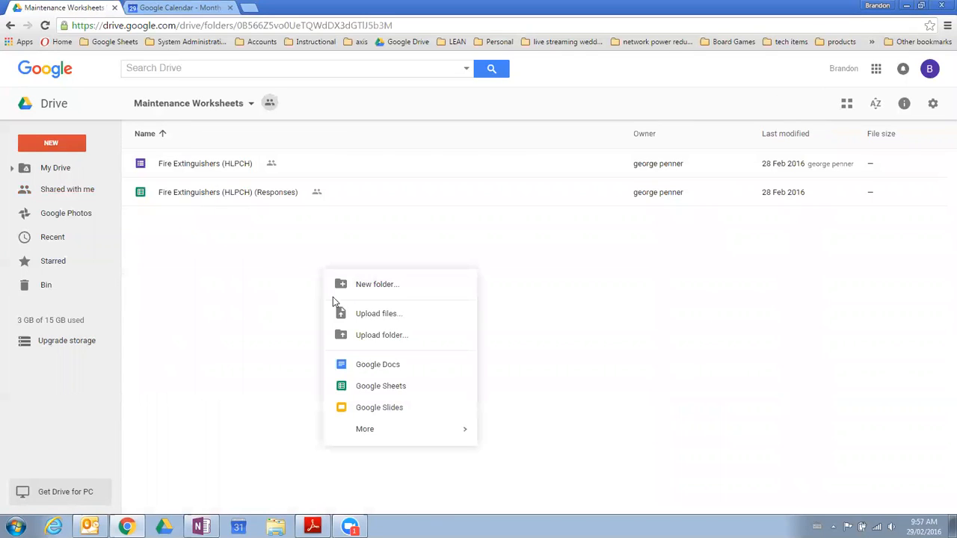
pyautogui.rightClick(251, 248)
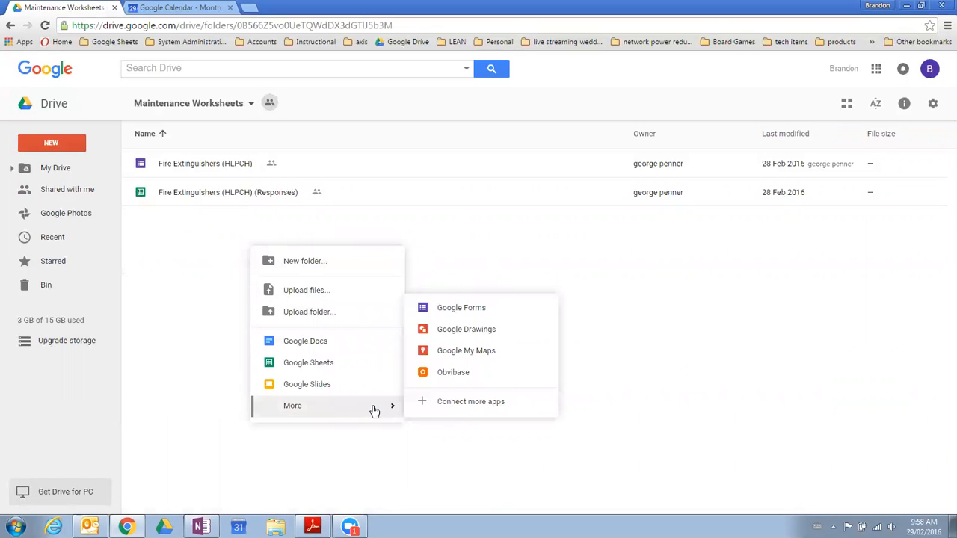
pyautogui.moveTo(376, 411)
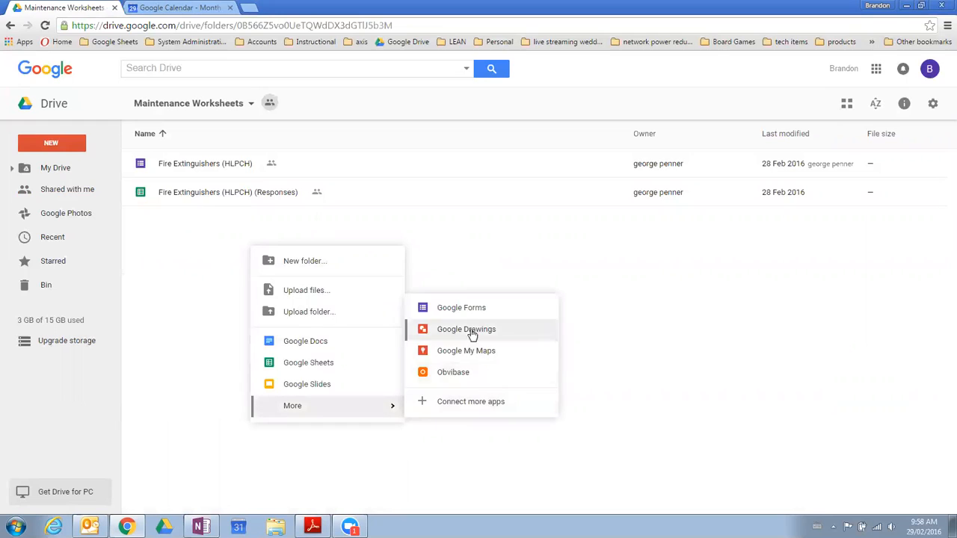
pyautogui.click(470, 259)
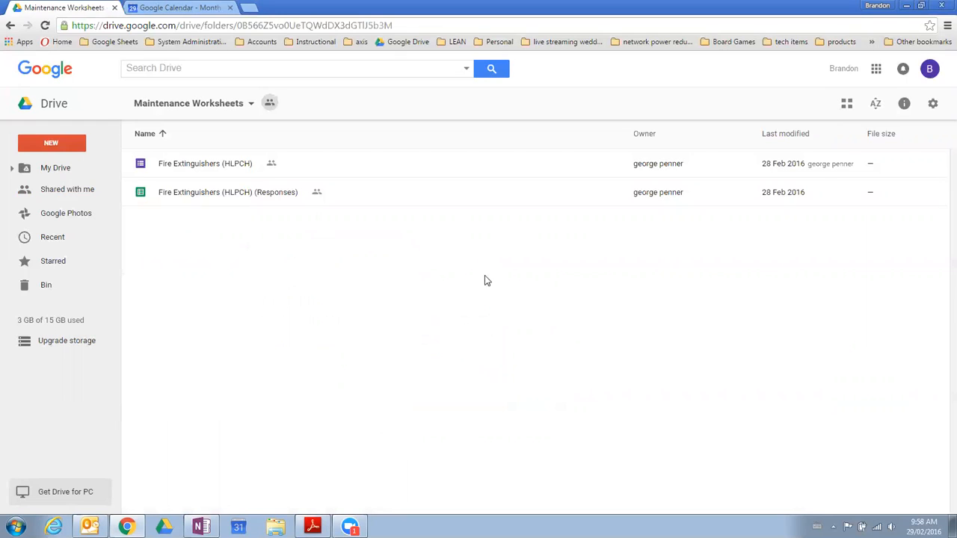
# Create a new Google Form in the Maintenance Worksheets folder, accepting the shared folder's permissions
pyautogui.click(63, 146)
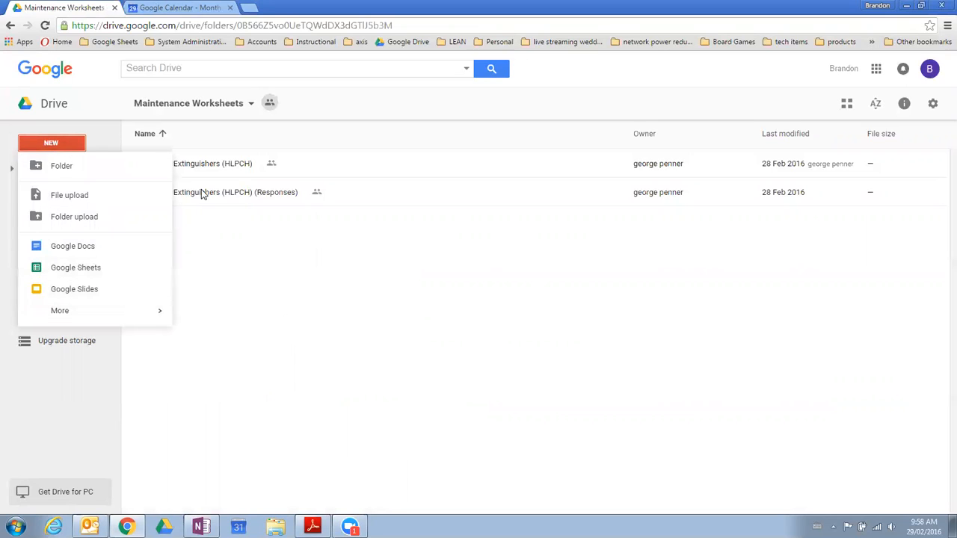
pyautogui.moveTo(128, 320)
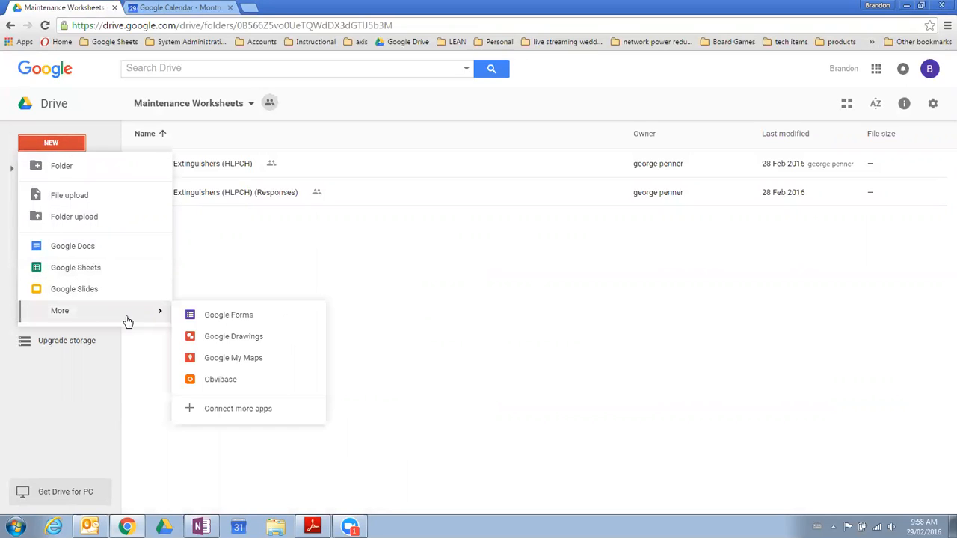
pyautogui.click(252, 320)
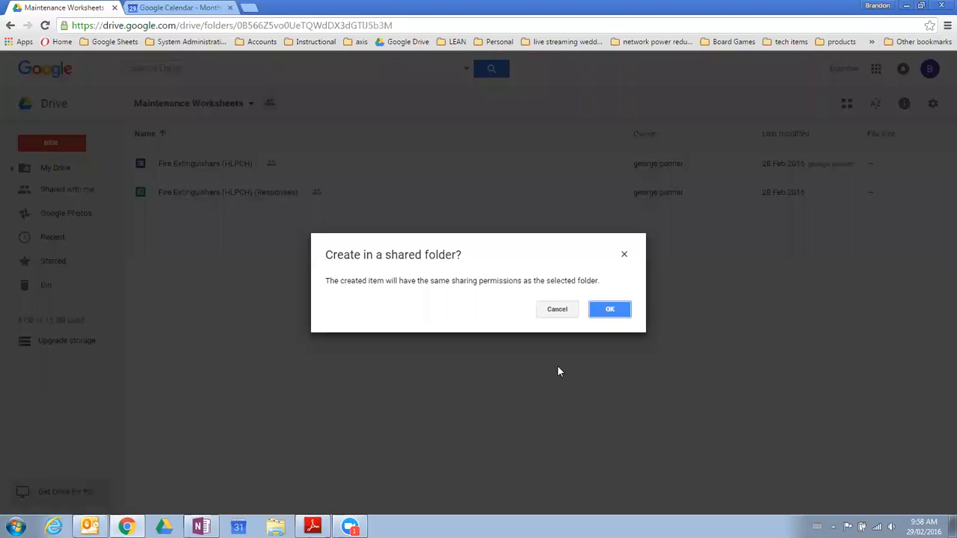
pyautogui.click(615, 318)
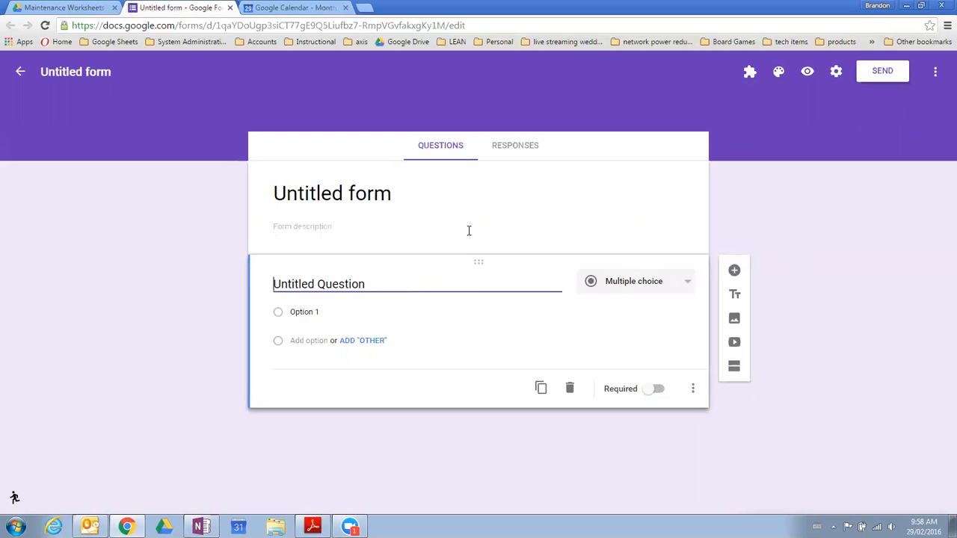
# Title the form "Snow Clearing" and describe it as "Weekly Snow Clearing - Preventative Maintenance"
pyautogui.click(400, 194)
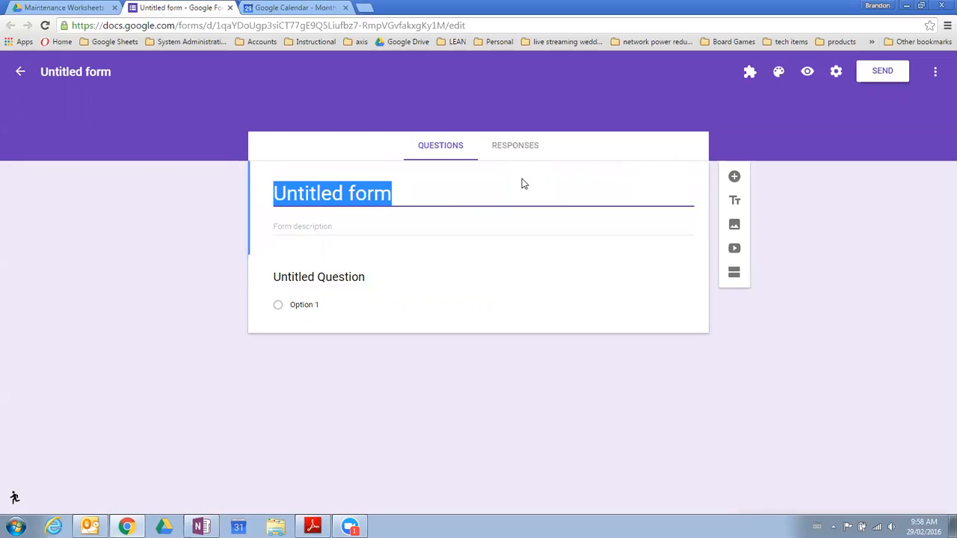
pyautogui.write('Snow C')
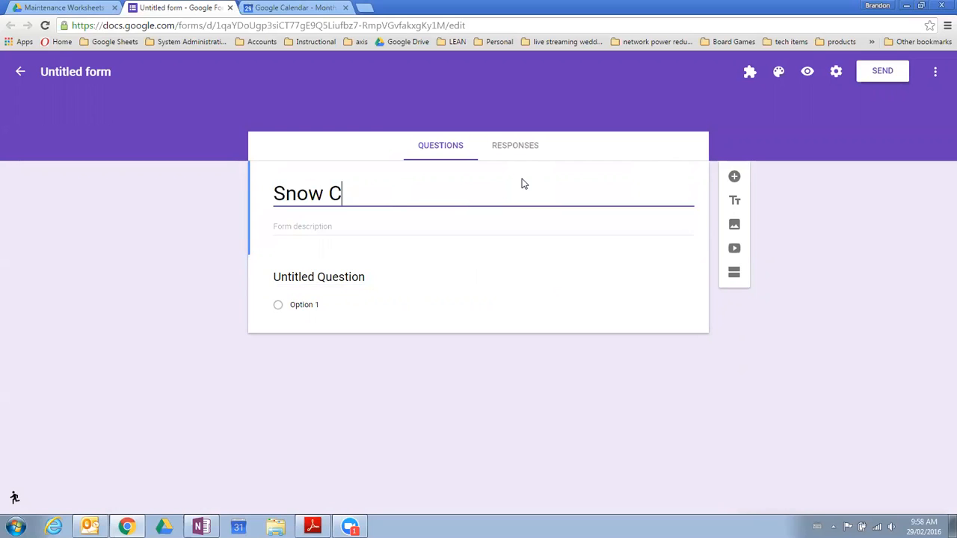
pyautogui.write('learing')
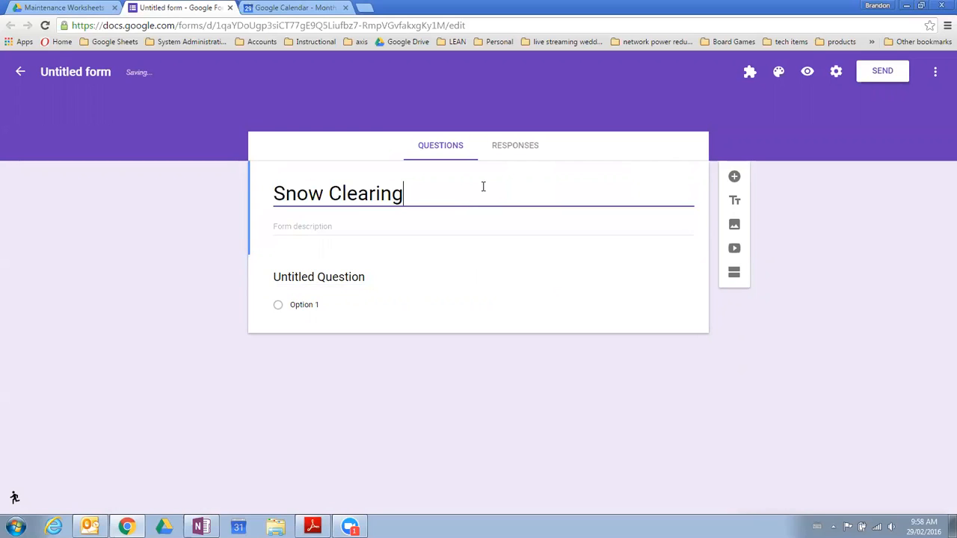
pyautogui.click(345, 228)
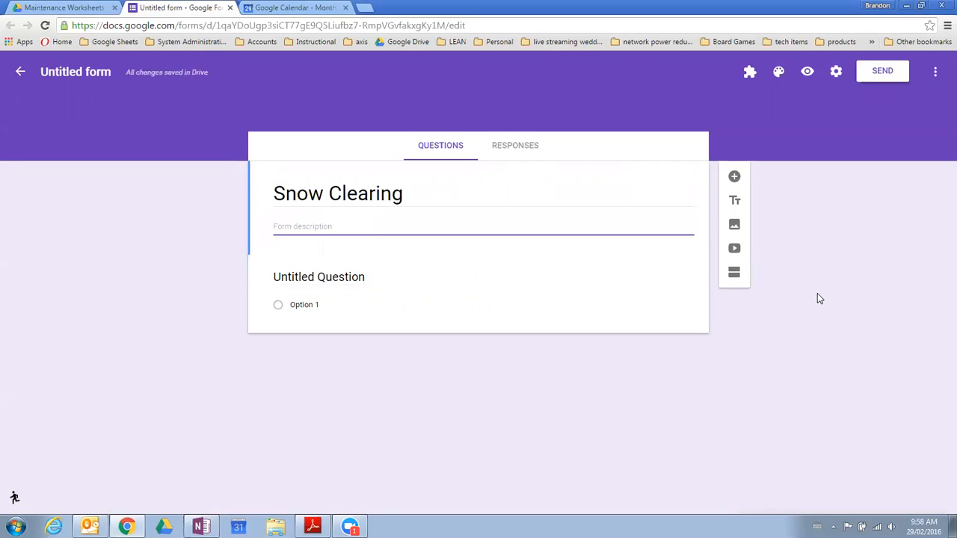
pyautogui.write('Weekly Snow Clearing')
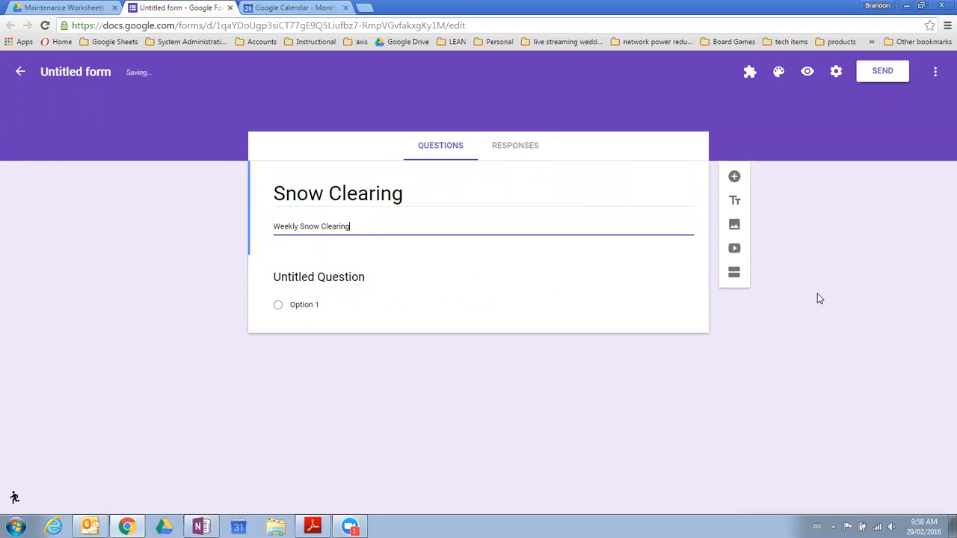
pyautogui.write('- Preventative Maintenance')
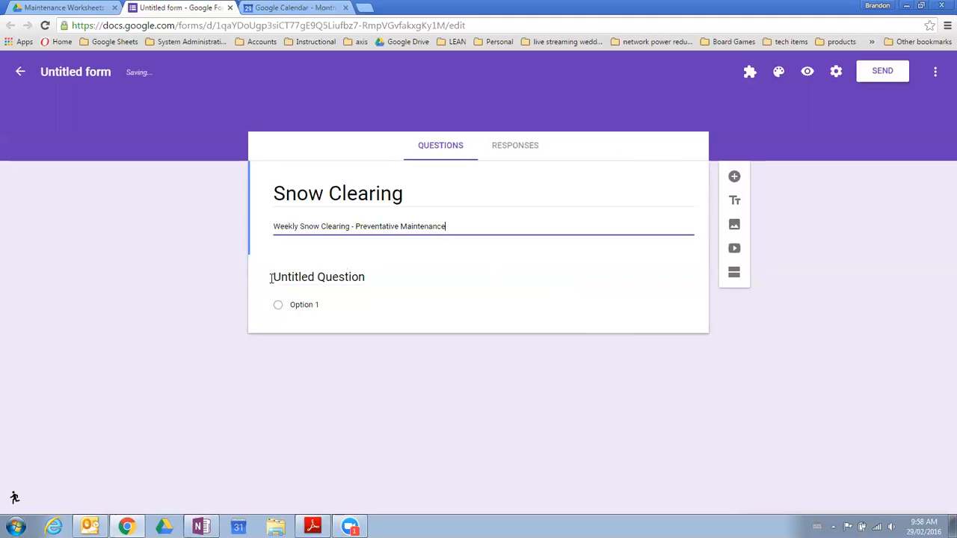
# Change the first question's type to Checkboxes and title it "Entrances"
pyautogui.click(352, 277)
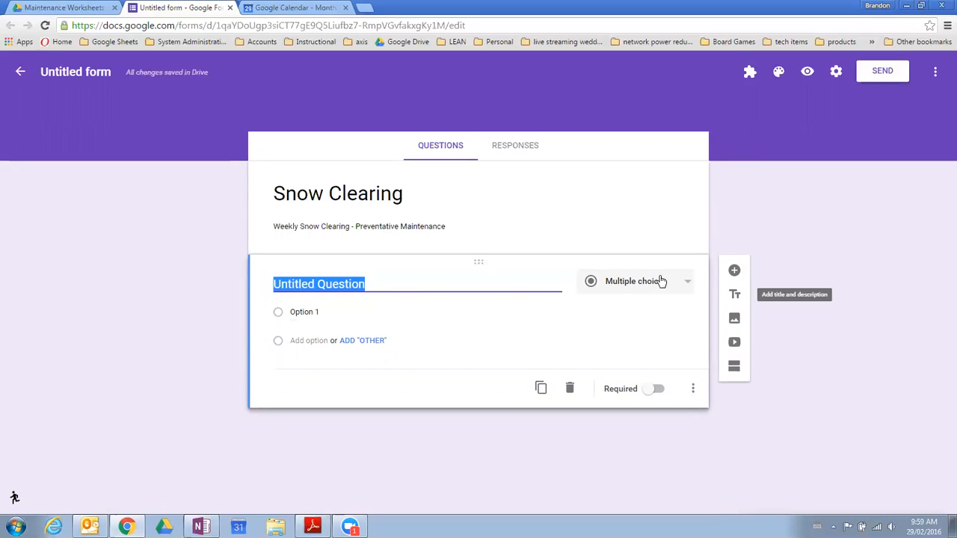
pyautogui.click(685, 282)
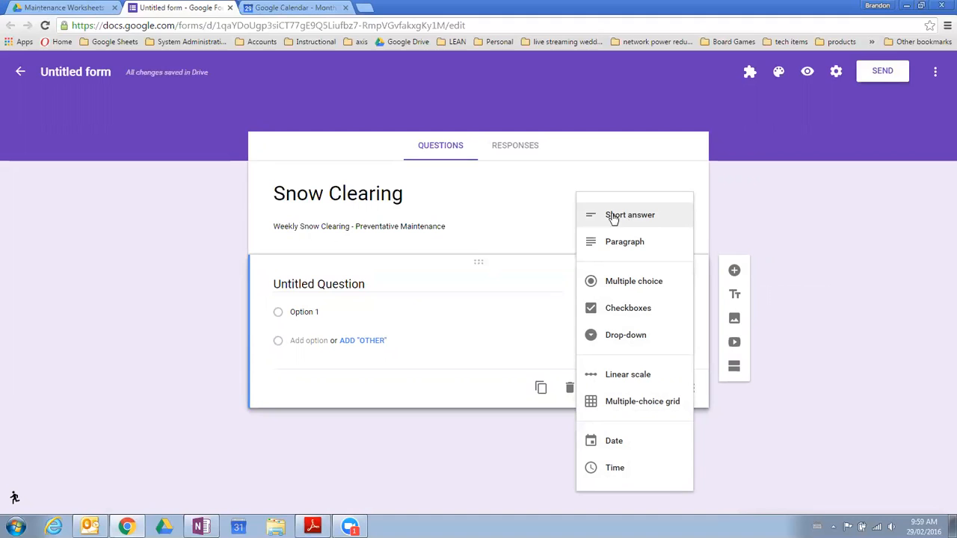
pyautogui.click(625, 311)
pyautogui.click(394, 285)
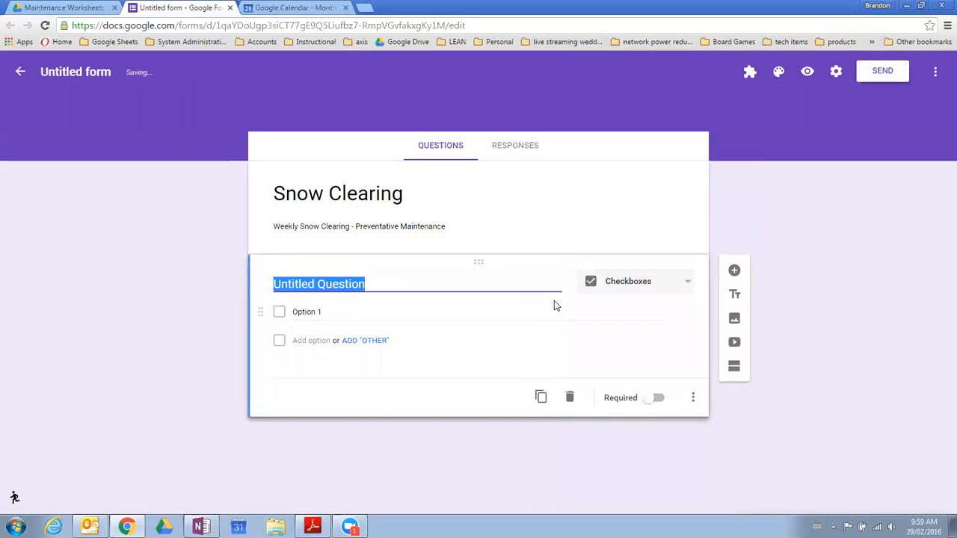
pyautogui.write('Entrances')
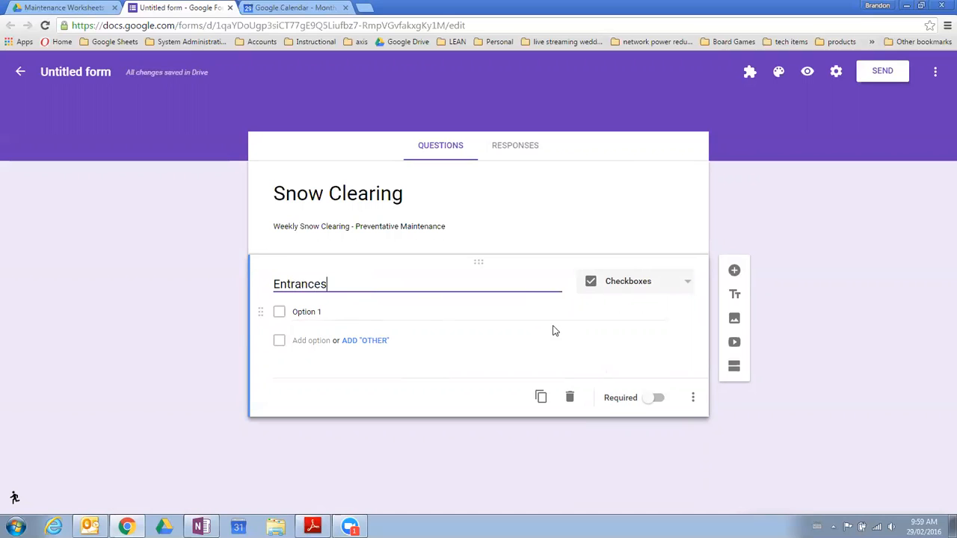
# Give the Entrances question the checkbox options HLPCH, Manor, Primary Care and Hespeler's
pyautogui.click(403, 314)
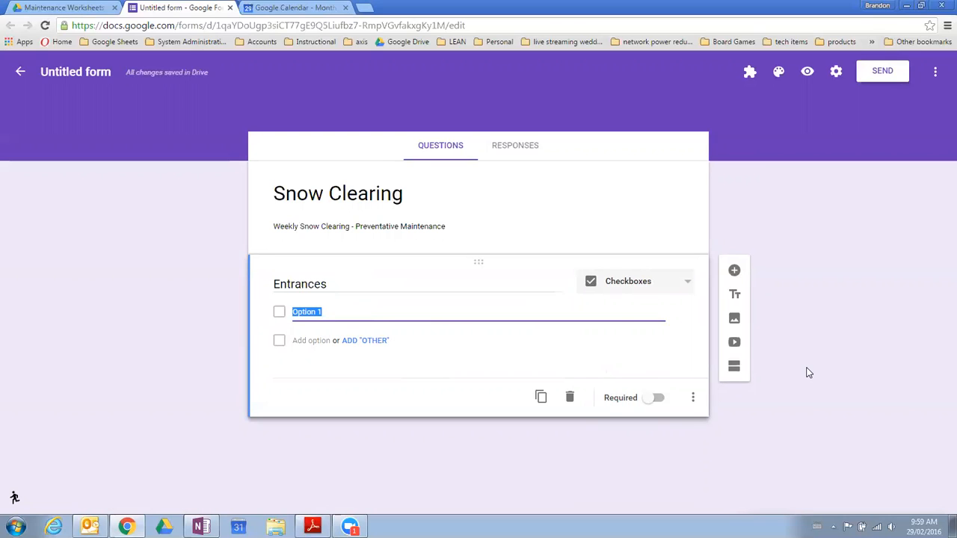
pyautogui.write('HLPCH')
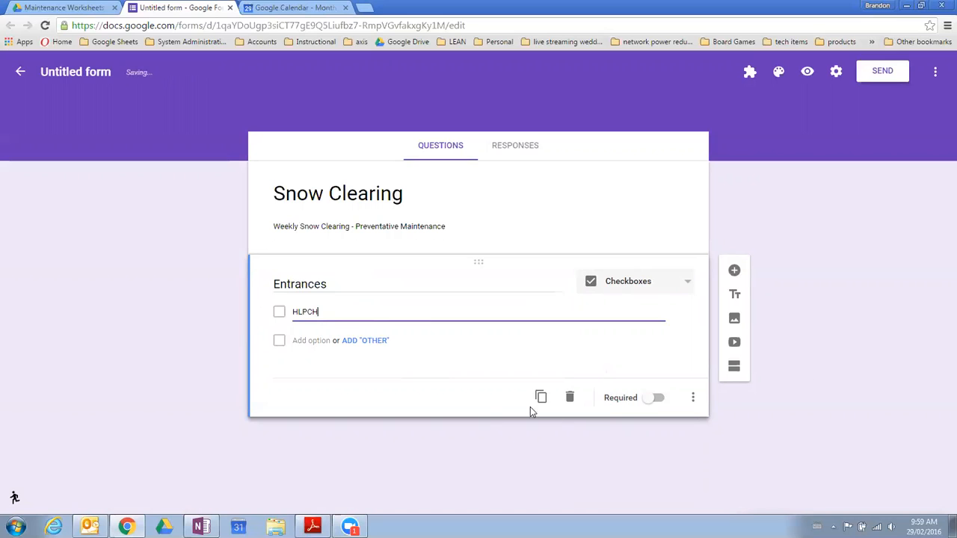
pyautogui.click(321, 340)
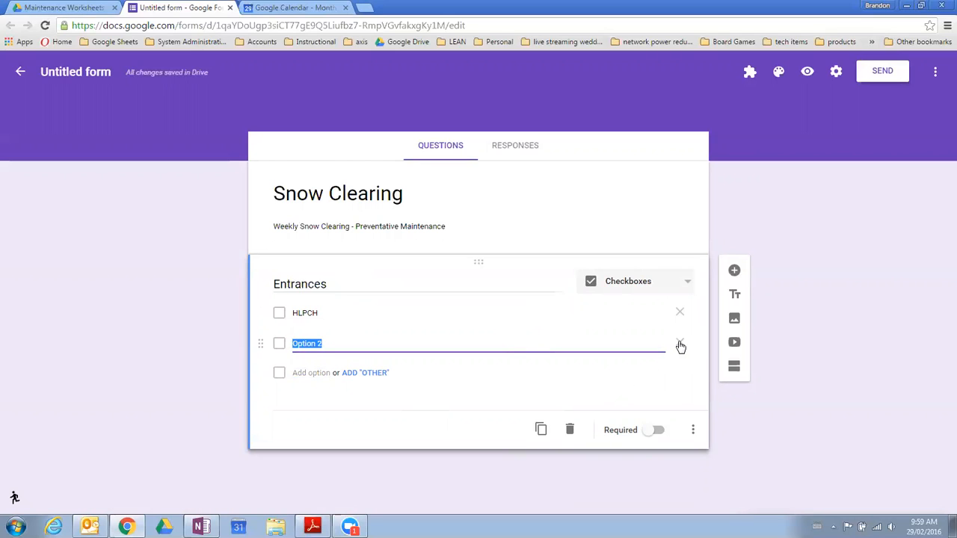
pyautogui.click(680, 345)
pyautogui.click(310, 339)
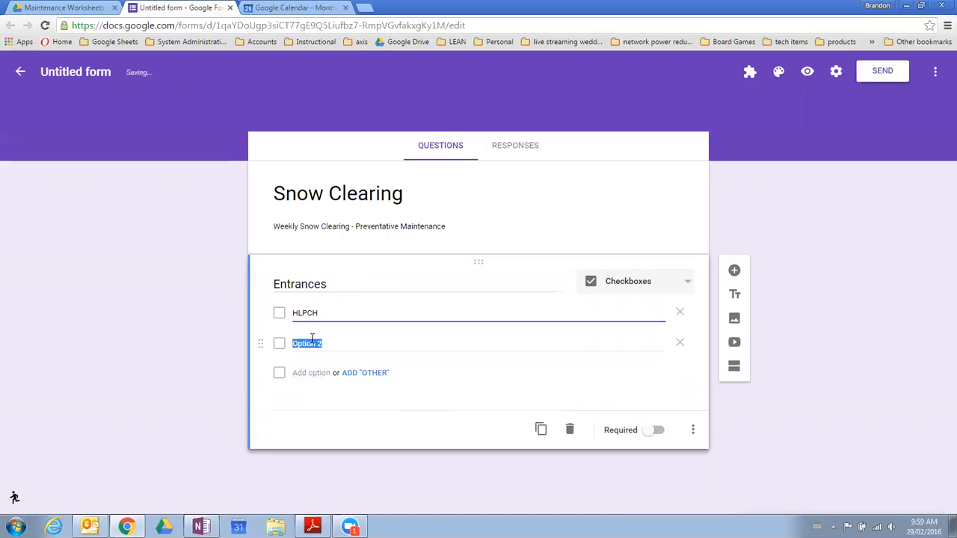
pyautogui.write('Manor')
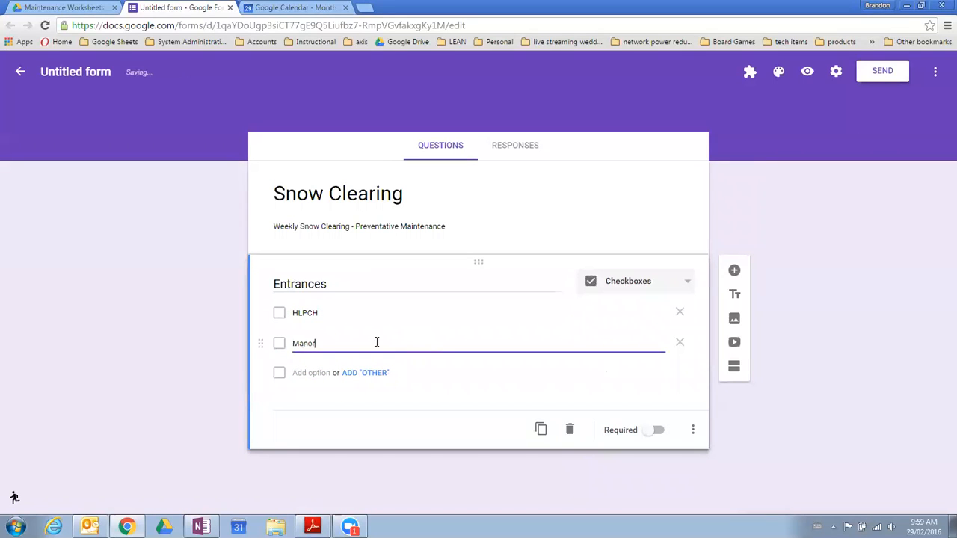
pyautogui.click(309, 372)
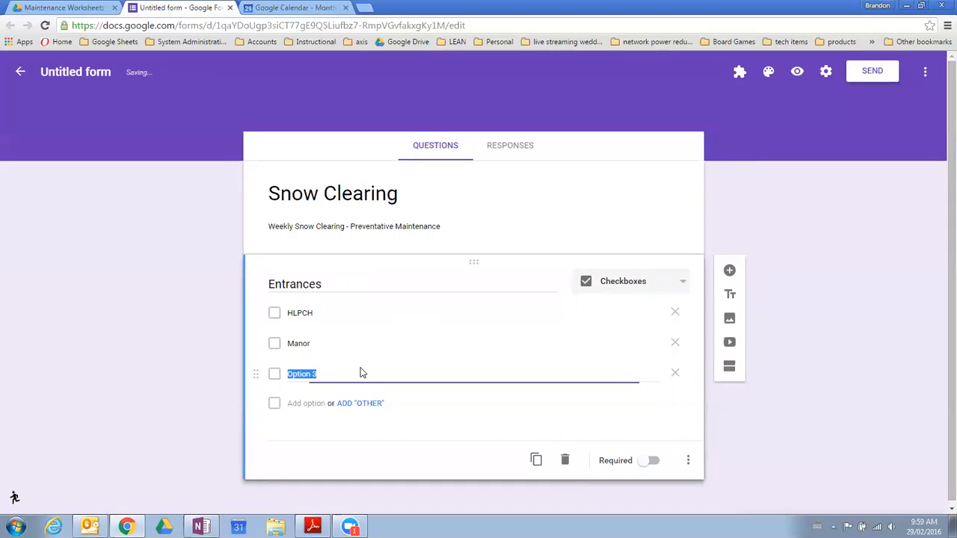
pyautogui.write('Primary Care')
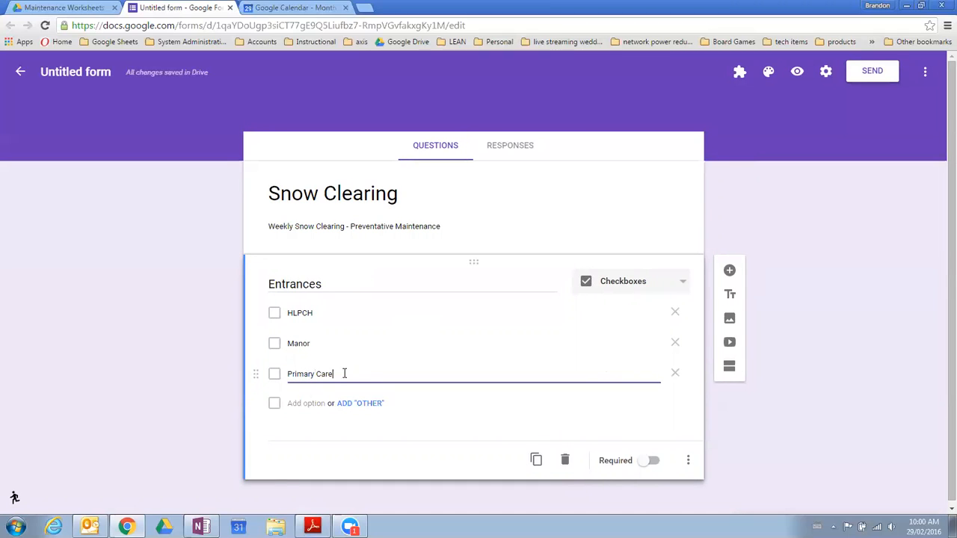
pyautogui.click(305, 403)
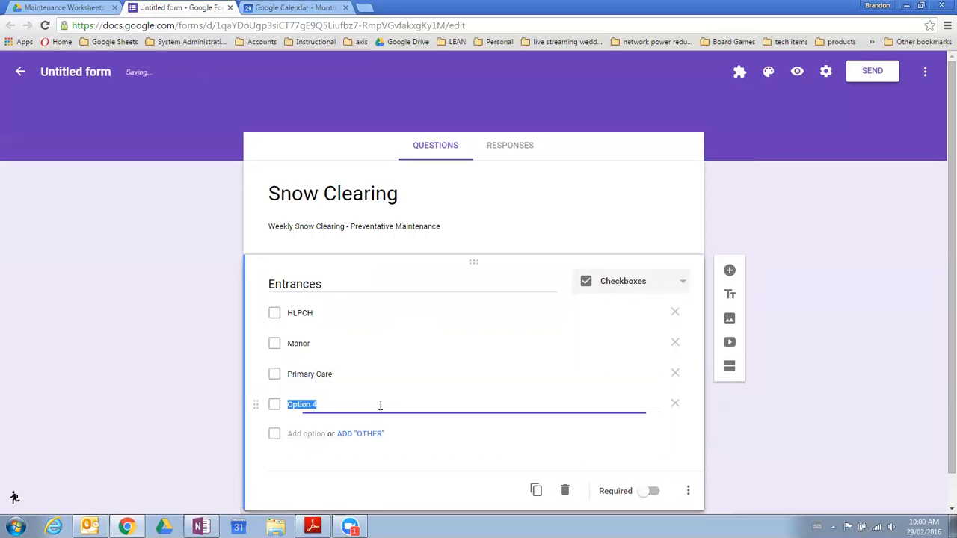
pyautogui.write("Hespeler's")
pyautogui.scroll(-1, 593, 307)
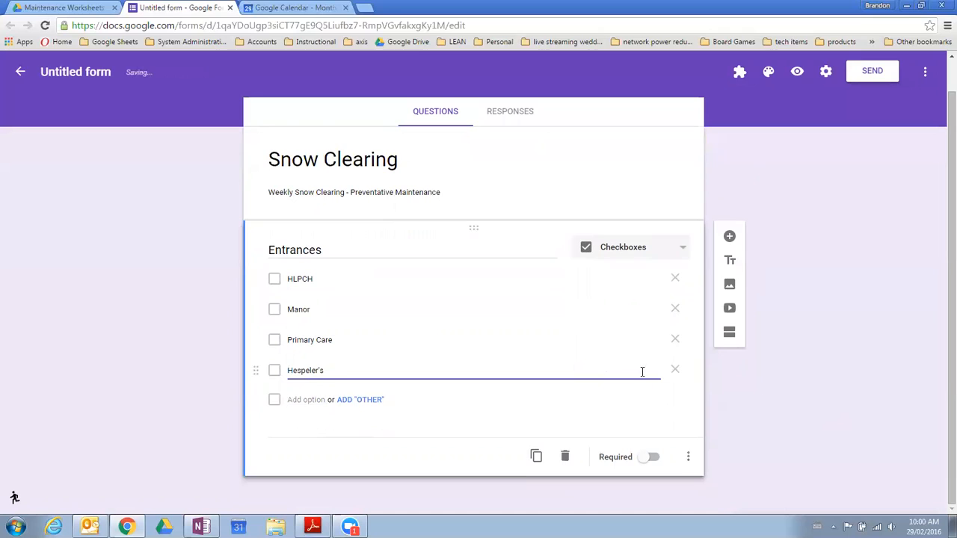
pyautogui.click(835, 367)
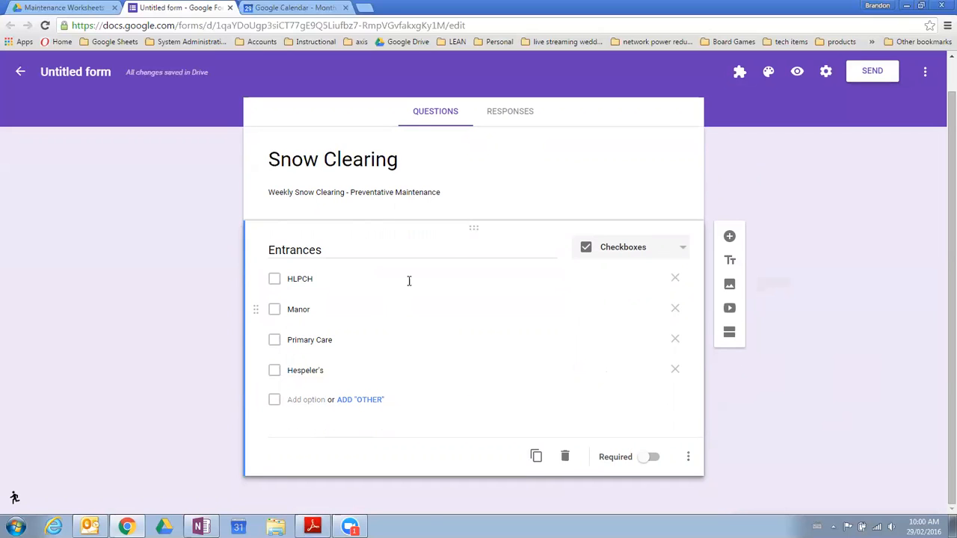
# Try to move the Entrances question up above the form's title section
pyautogui.moveTo(474, 228); pyautogui.dragTo(470, 156)
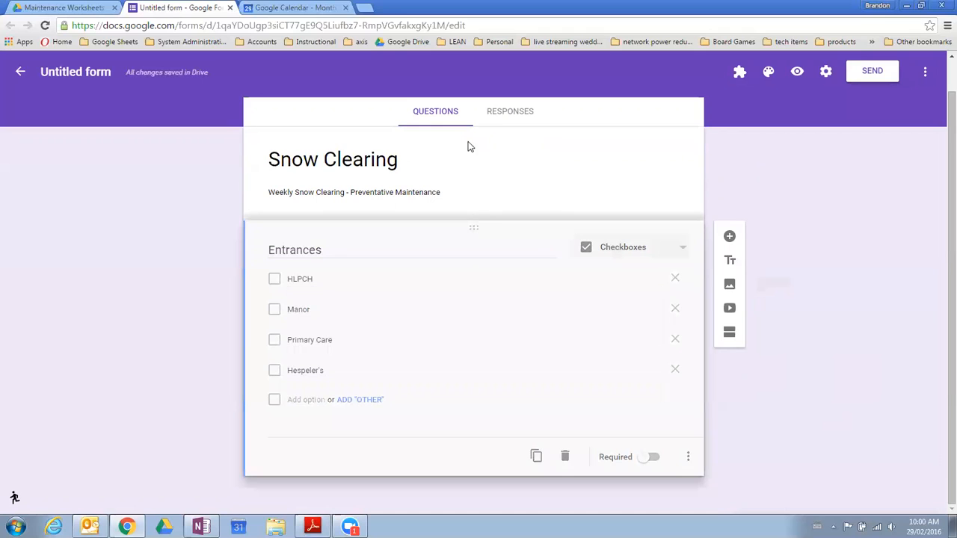
pyautogui.moveTo(476, 218); pyautogui.dragTo(472, 227)
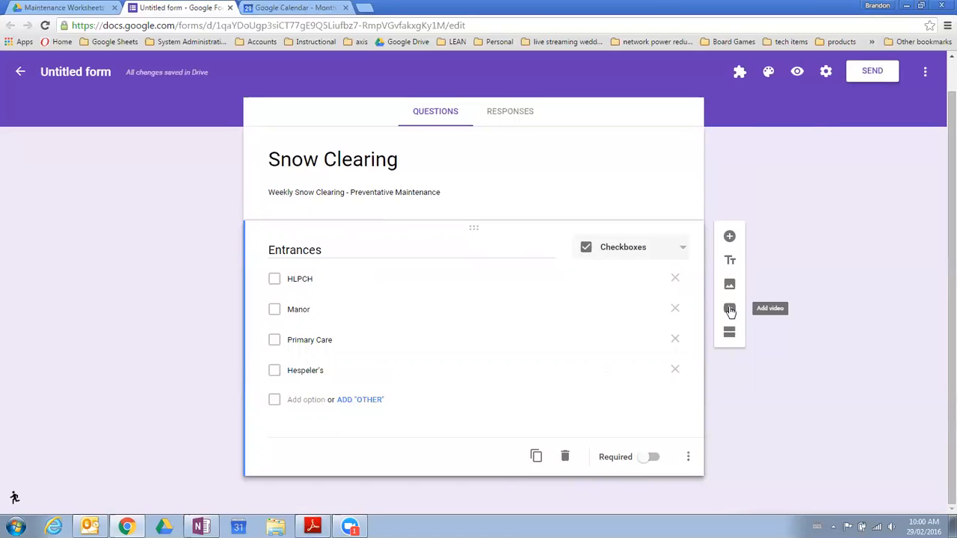
# Add a second question below Entrances and set its type to Short answer
pyautogui.click(730, 238)
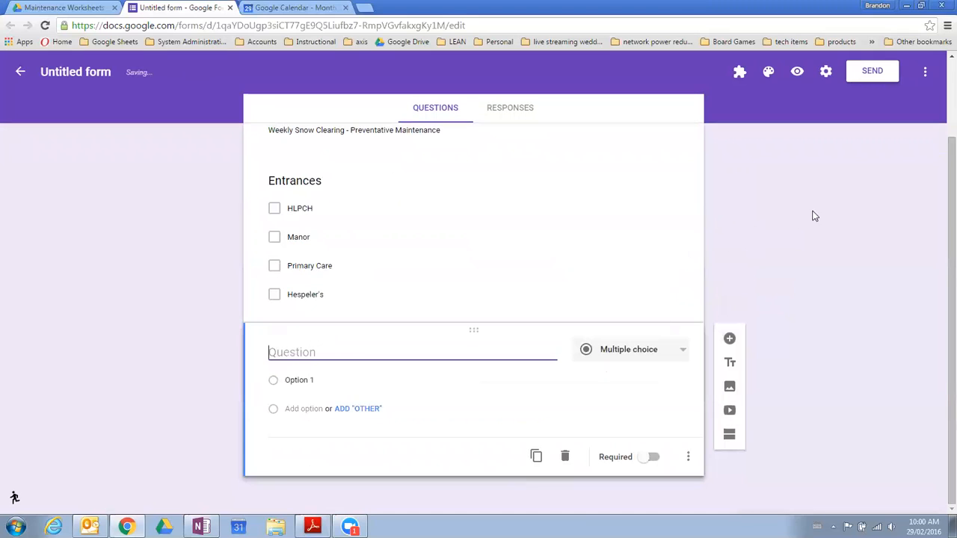
pyautogui.click(679, 351)
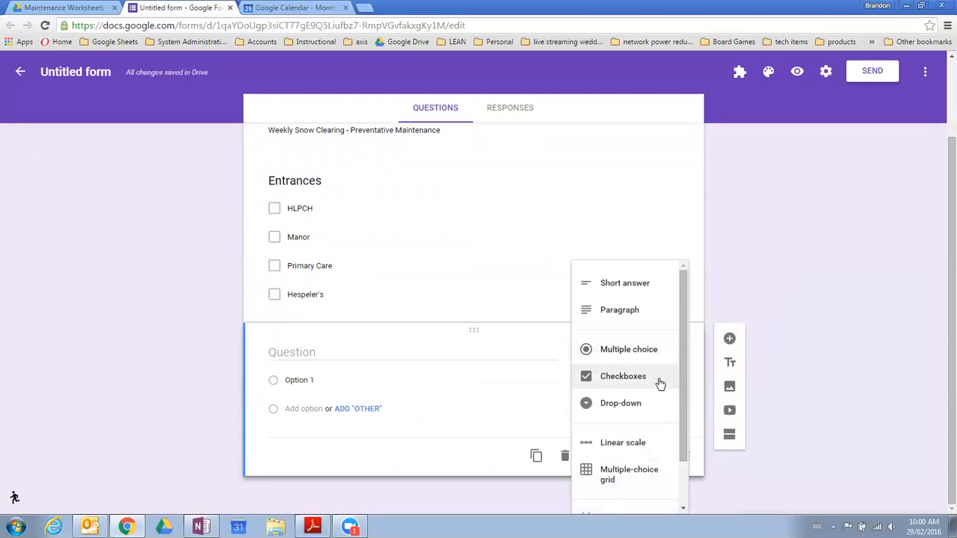
pyautogui.click(624, 283)
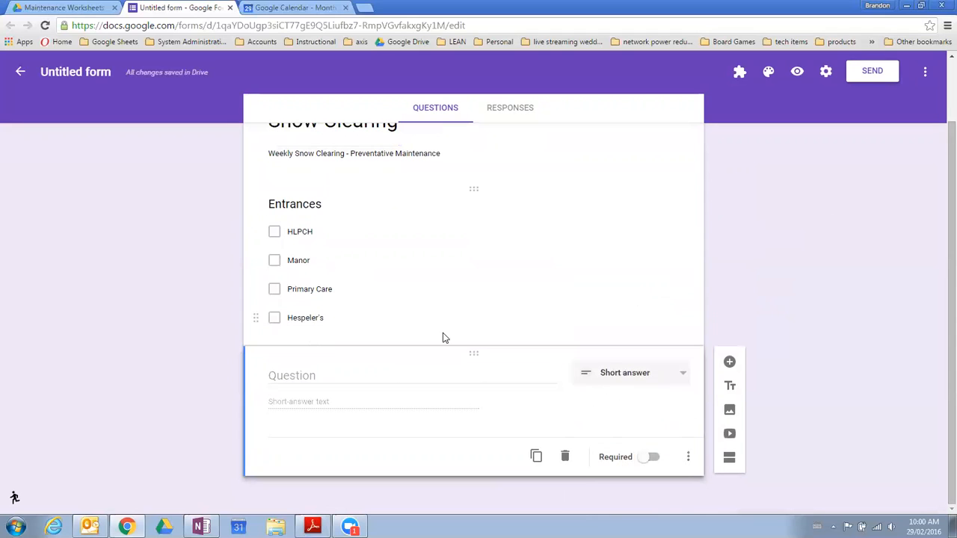
# Title the short-answer question below Entrances "Comments"
pyautogui.click(348, 374)
pyautogui.write('Comments')
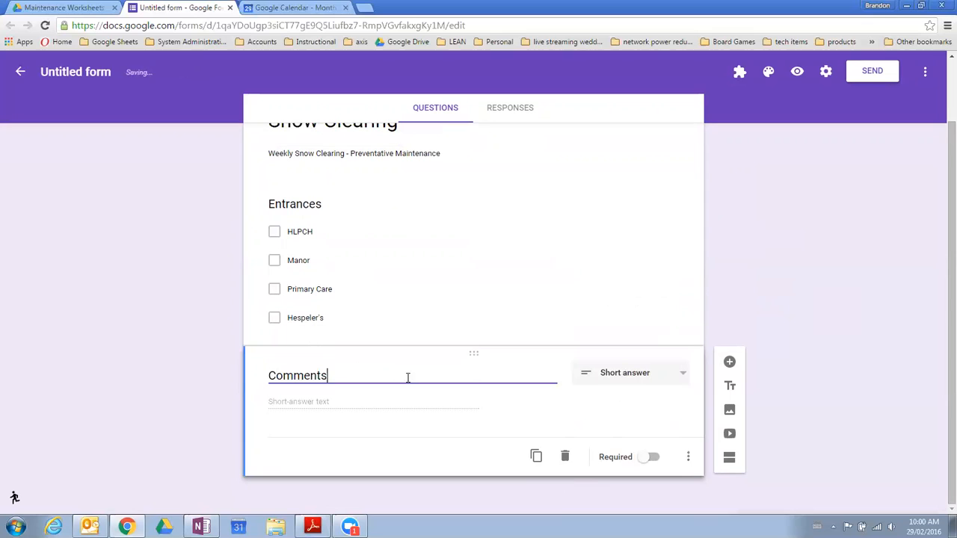
pyautogui.click(332, 404)
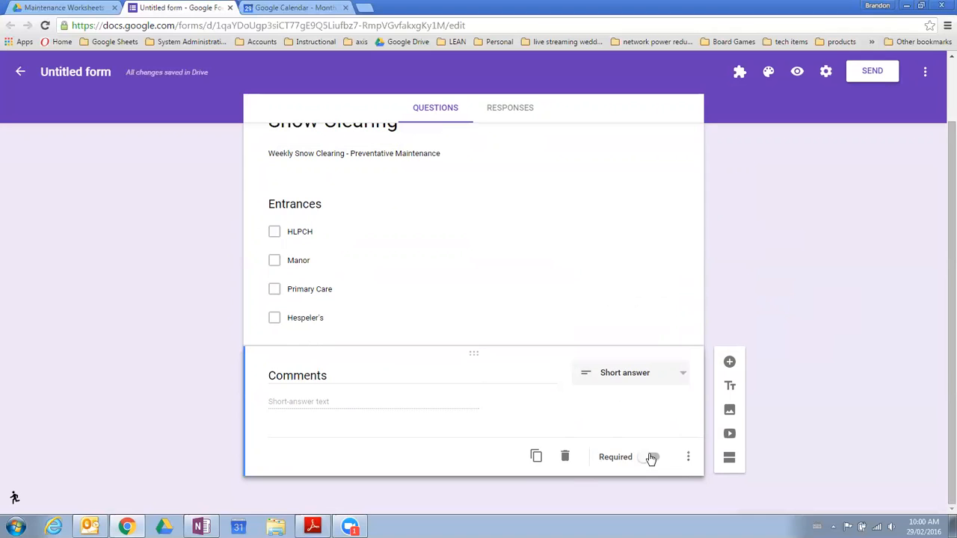
# Make the Entrances checkbox question required
pyautogui.click(565, 253)
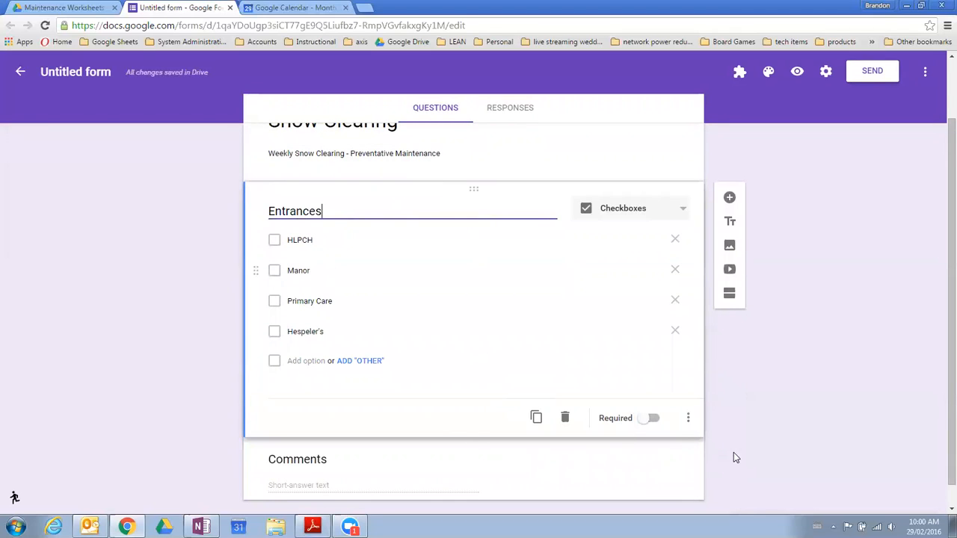
pyautogui.click(642, 419)
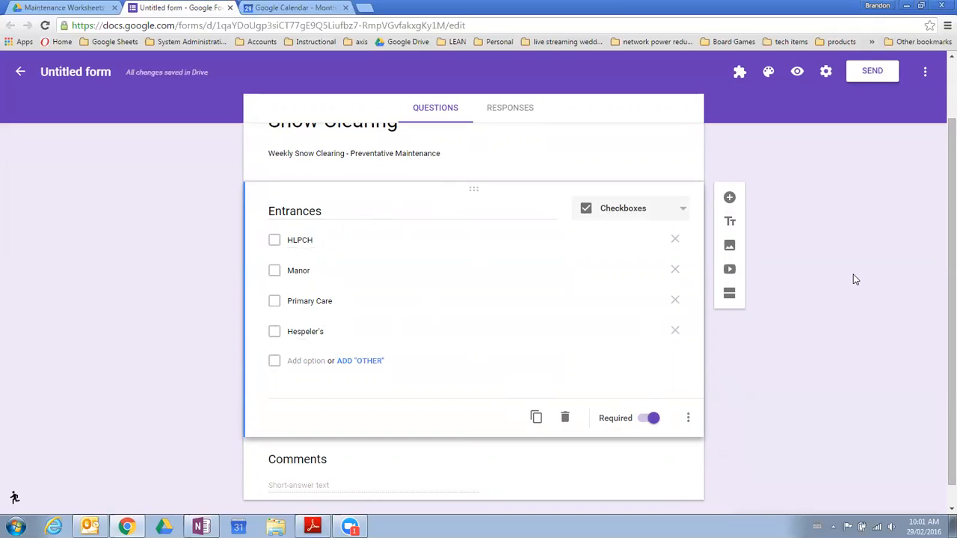
pyautogui.scroll(-1, 382, 400)
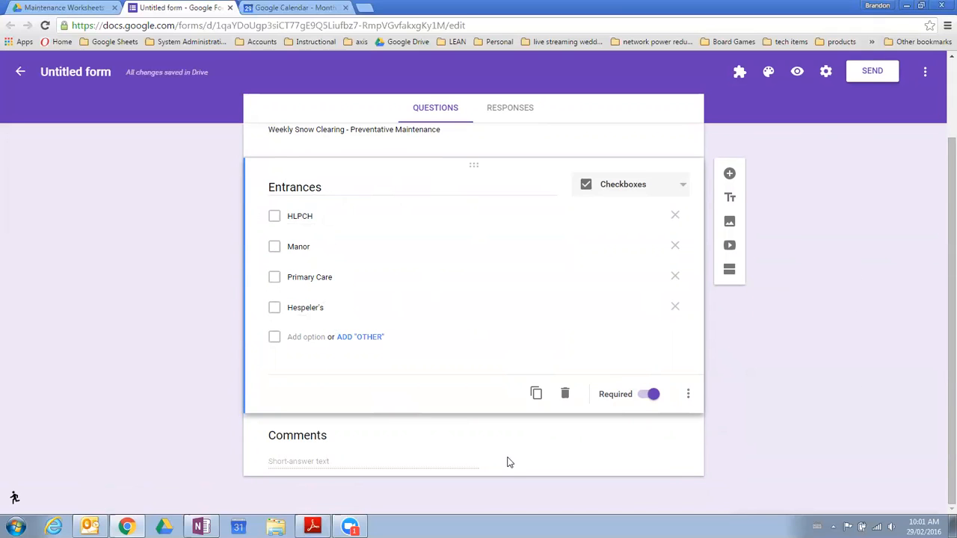
# Try to reposition the Comments question by its handle, and delete that question from the form
pyautogui.click(535, 455)
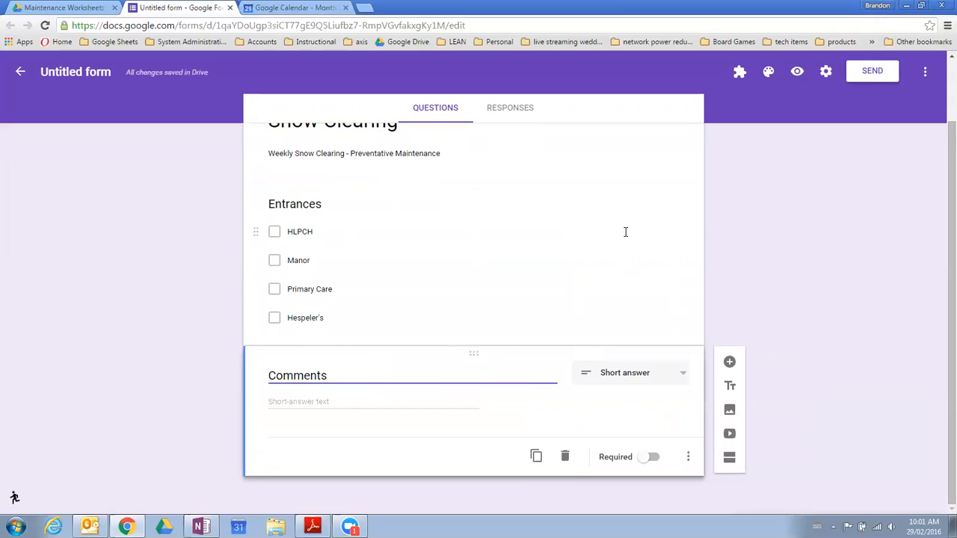
pyautogui.moveTo(472, 354); pyautogui.dragTo(498, 397)
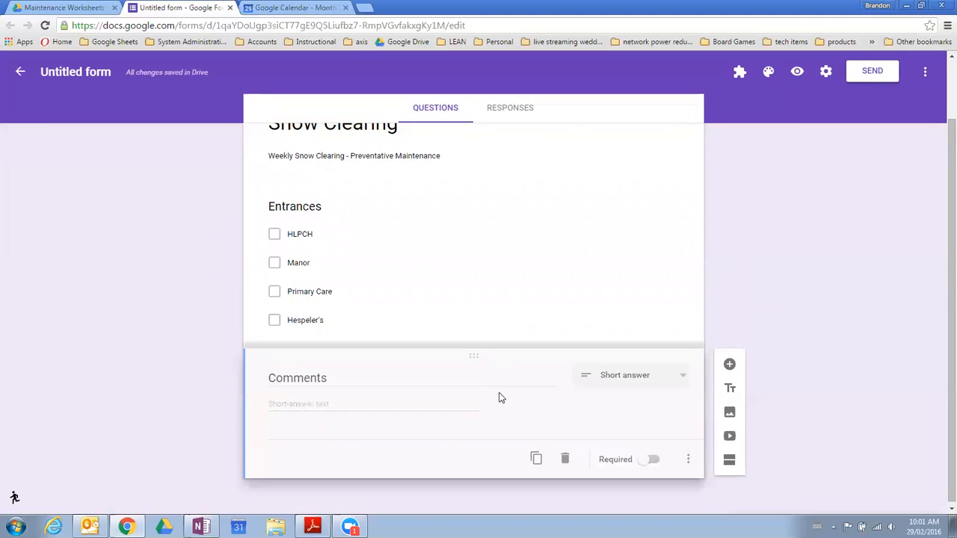
pyautogui.click(566, 460)
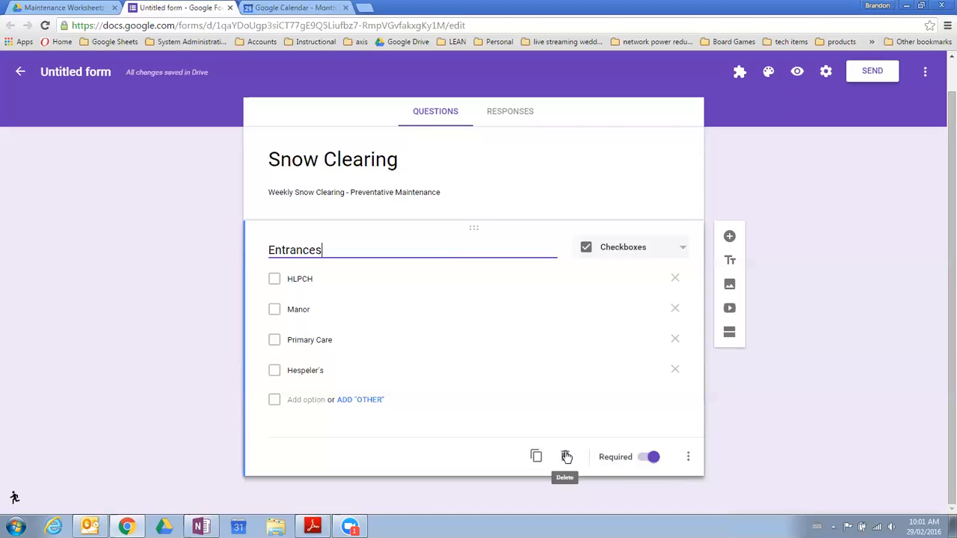
# Duplicate the Entrances question and delete the copy
pyautogui.click(536, 456)
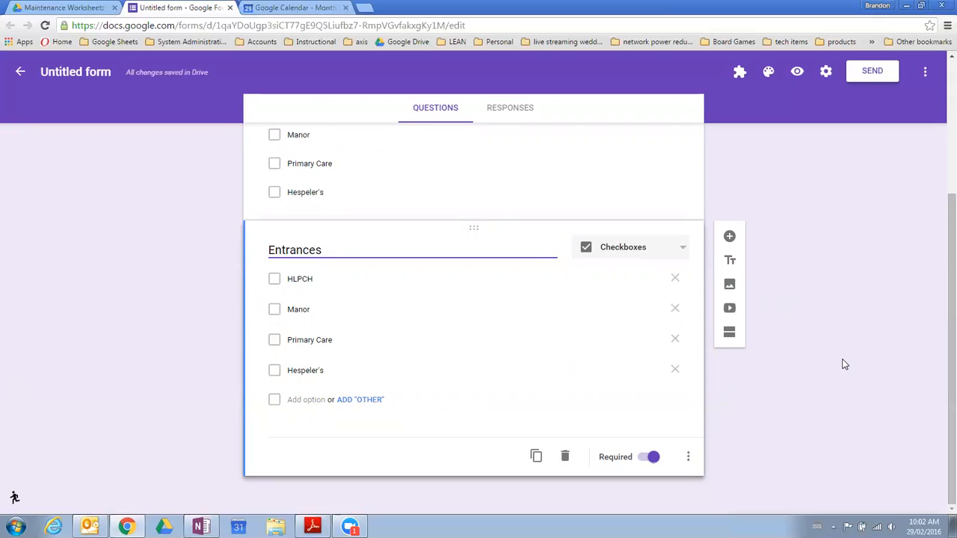
pyautogui.click(566, 459)
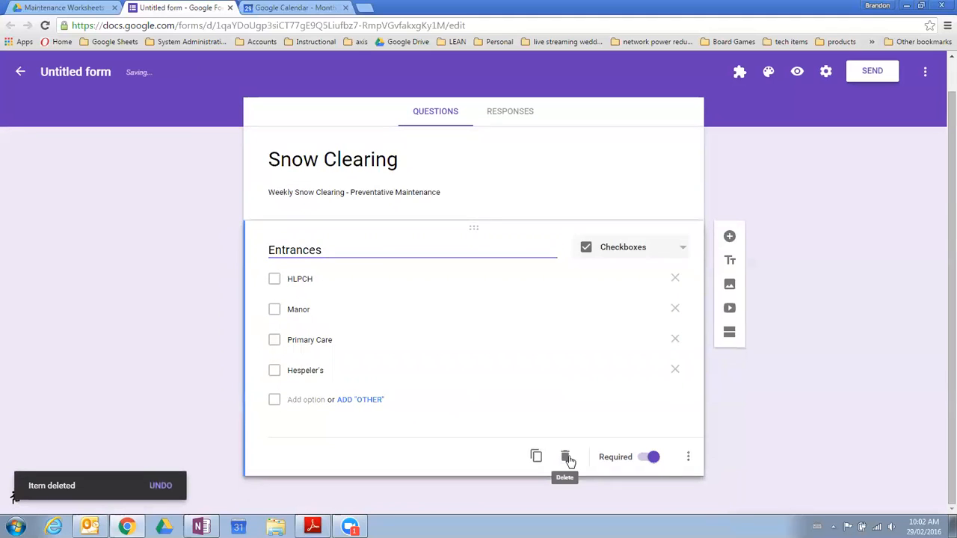
# Rename the untitled form file as Snow Clearing to match the form's title
pyautogui.scroll(1, 785, 318)
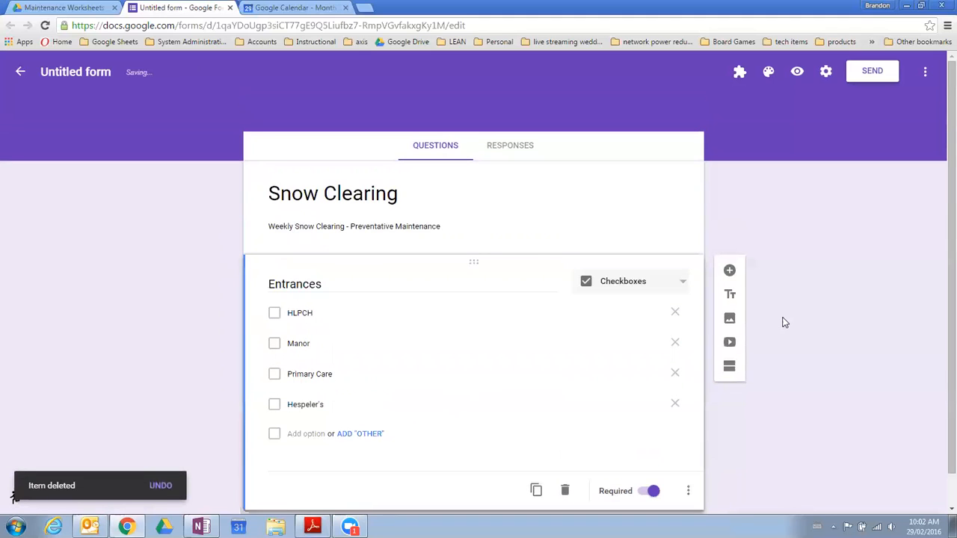
pyautogui.scroll(-1, 774, 295)
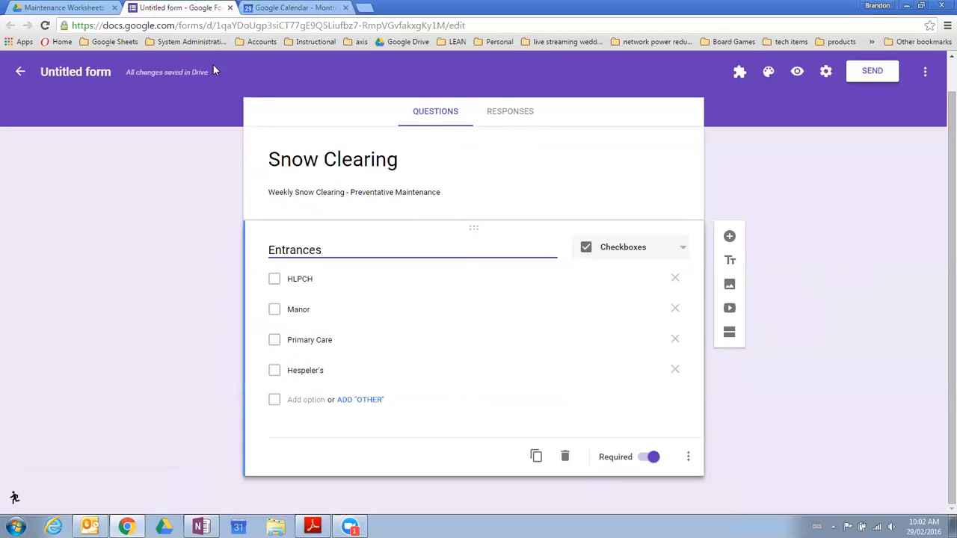
pyautogui.click(86, 78)
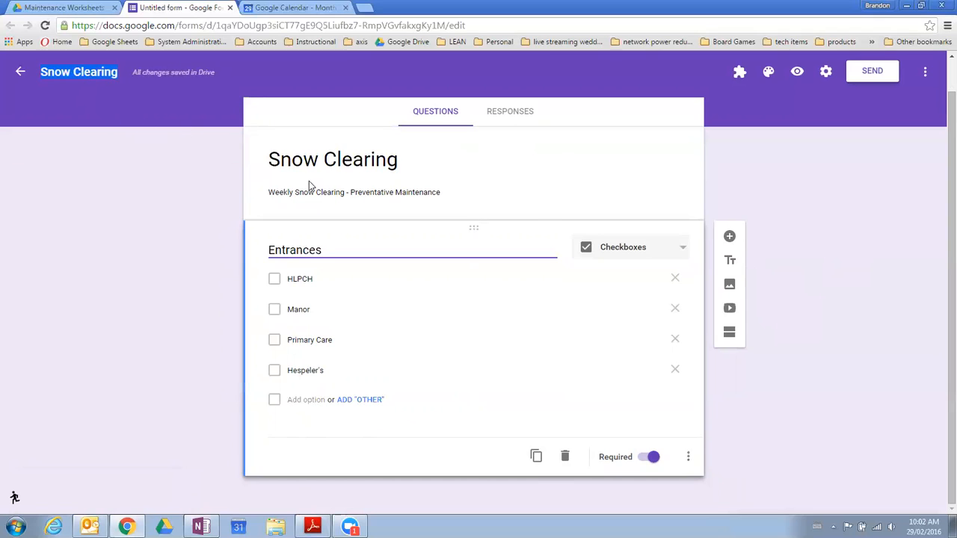
pyautogui.click(304, 157)
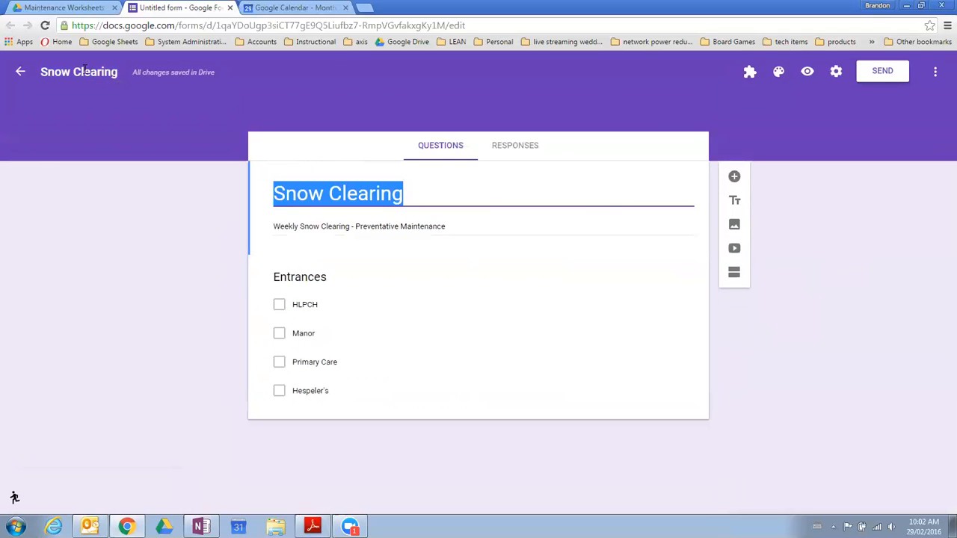
# Create a new spreadsheet named "Snow Clearing (Responses)" as the destination for the form's responses
pyautogui.click(525, 150)
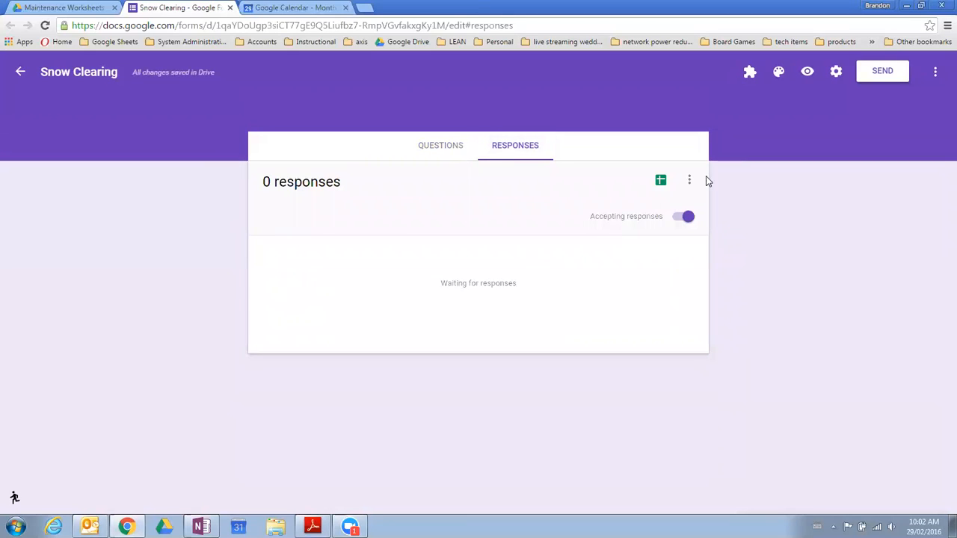
pyautogui.click(434, 145)
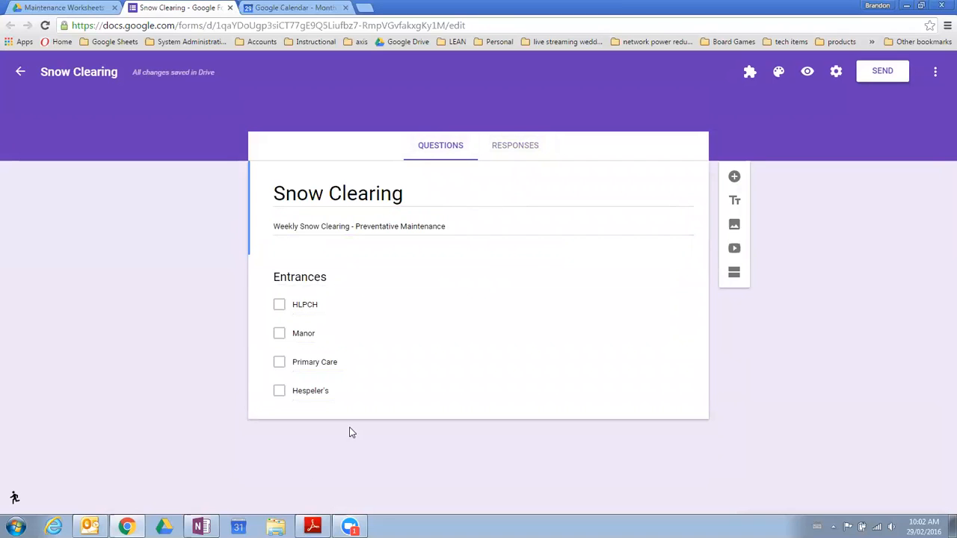
pyautogui.click(506, 146)
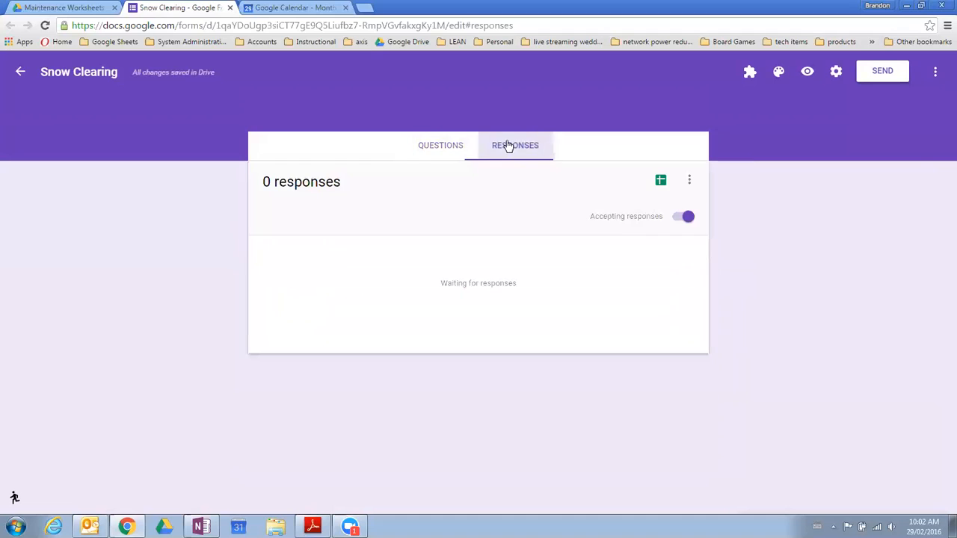
pyautogui.click(661, 181)
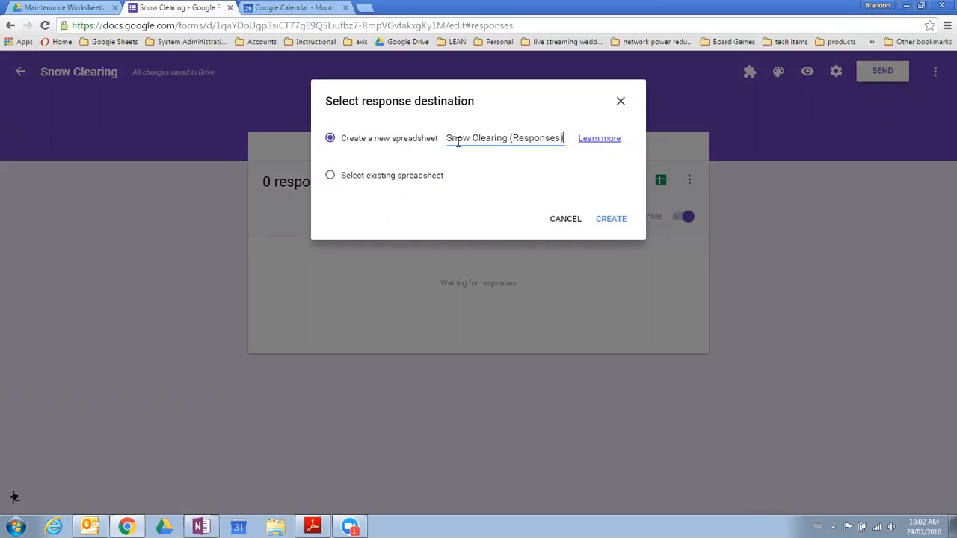
pyautogui.moveTo(565, 138); pyautogui.dragTo(446, 139)
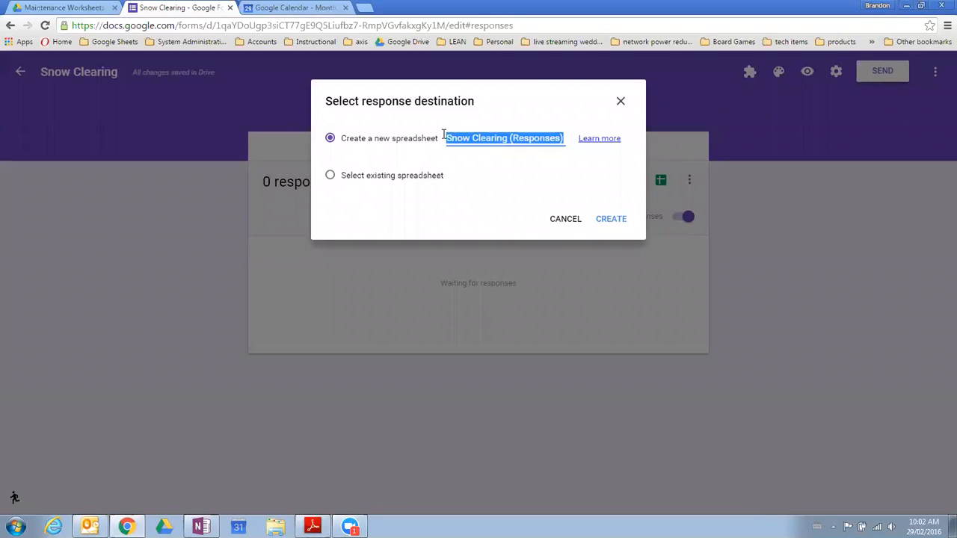
pyautogui.click(451, 139)
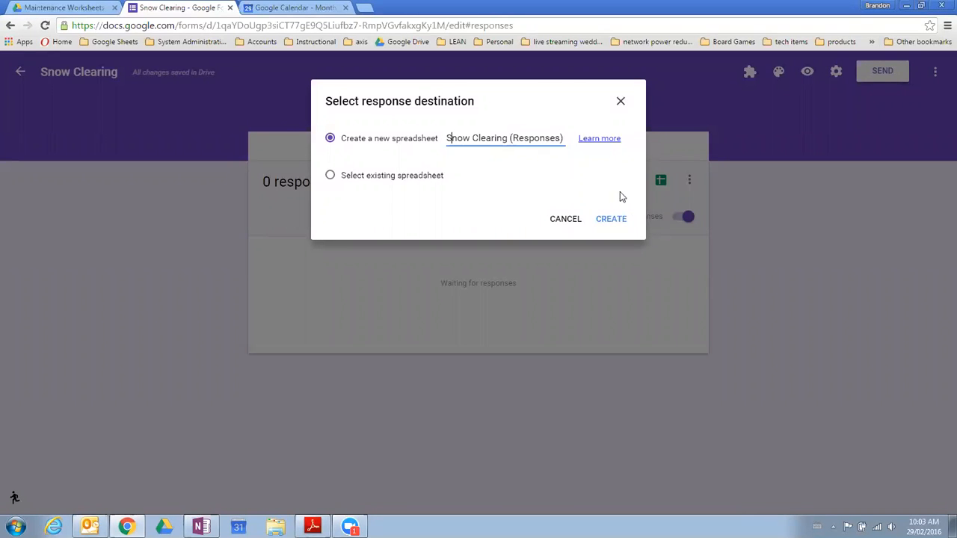
pyautogui.click(615, 222)
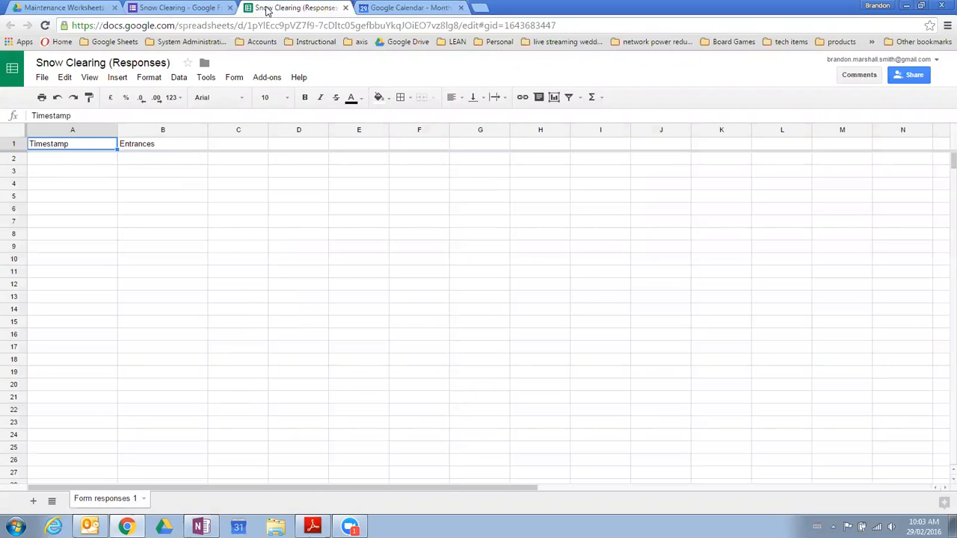
# Check the Maintenance Worksheets folder for the Snow Clearing form and its responses spreadsheet, and view the spreadsheet
pyautogui.click(62, 6)
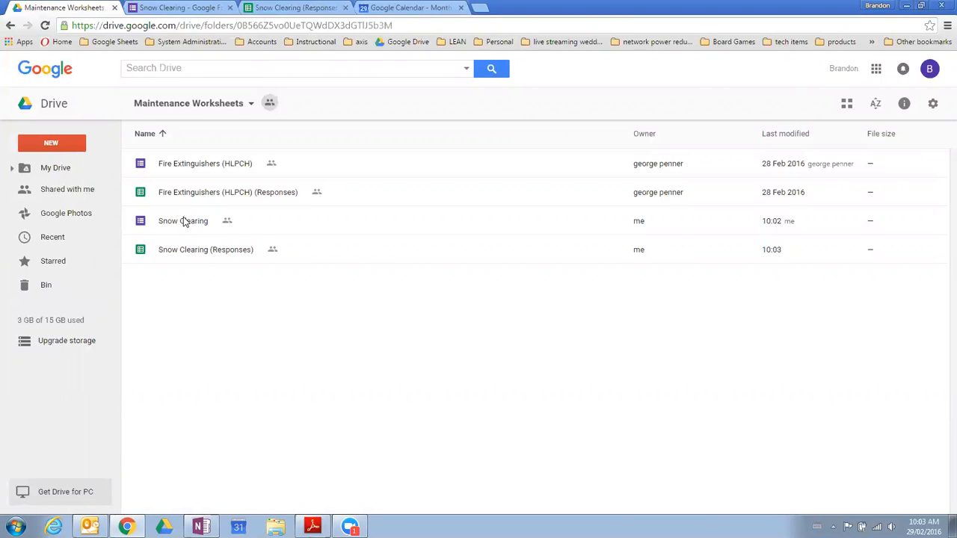
pyautogui.click(268, 221)
pyautogui.click(308, 250)
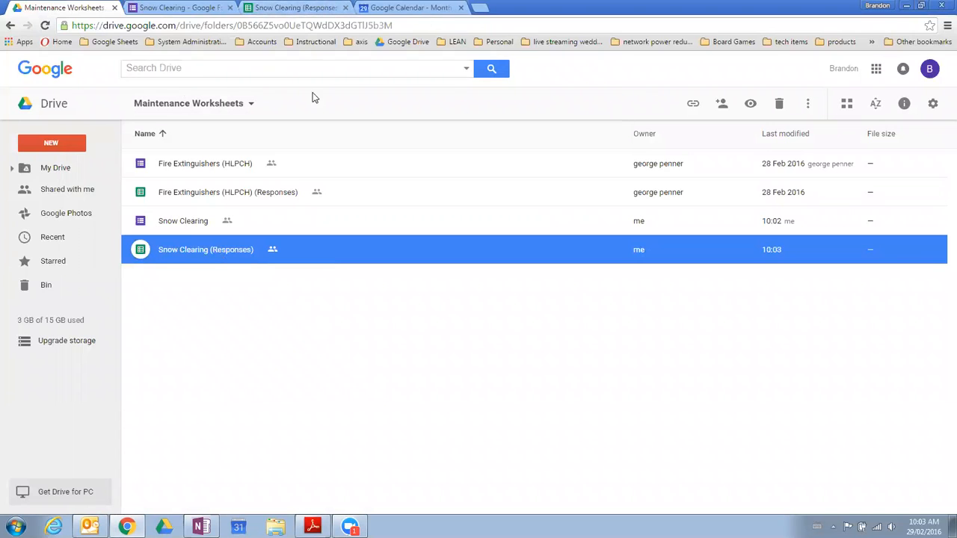
pyautogui.click(312, 9)
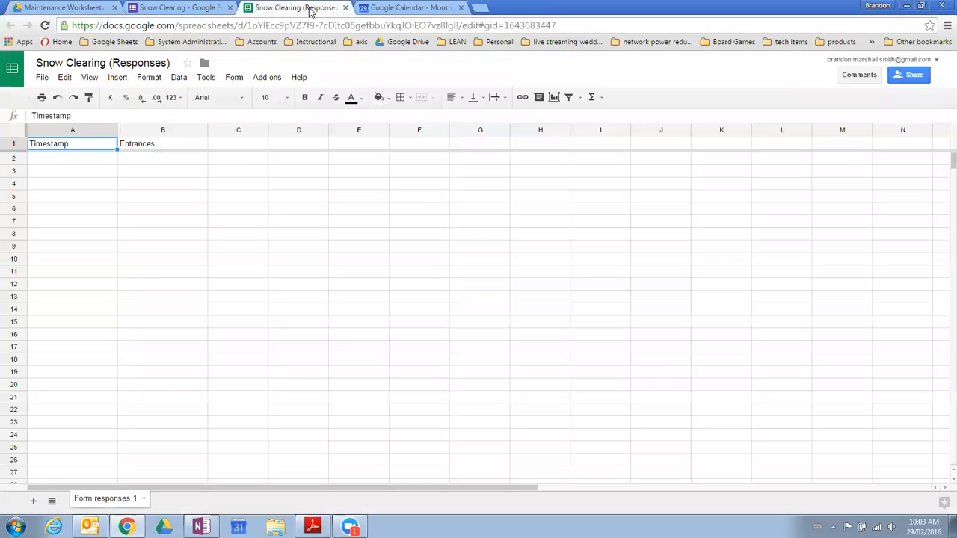
# Return to the Snow Clearing form's questions and preview the live form
pyautogui.click(186, 9)
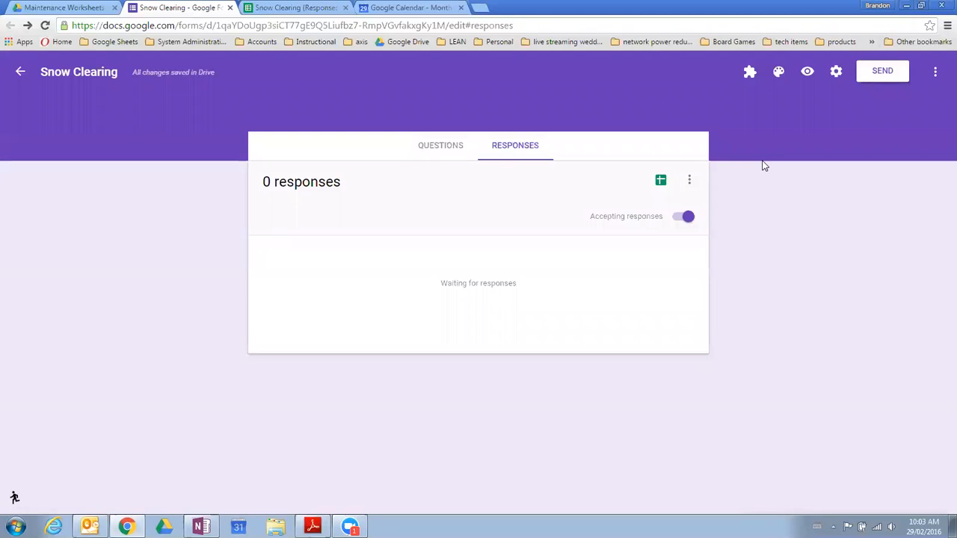
pyautogui.click(431, 153)
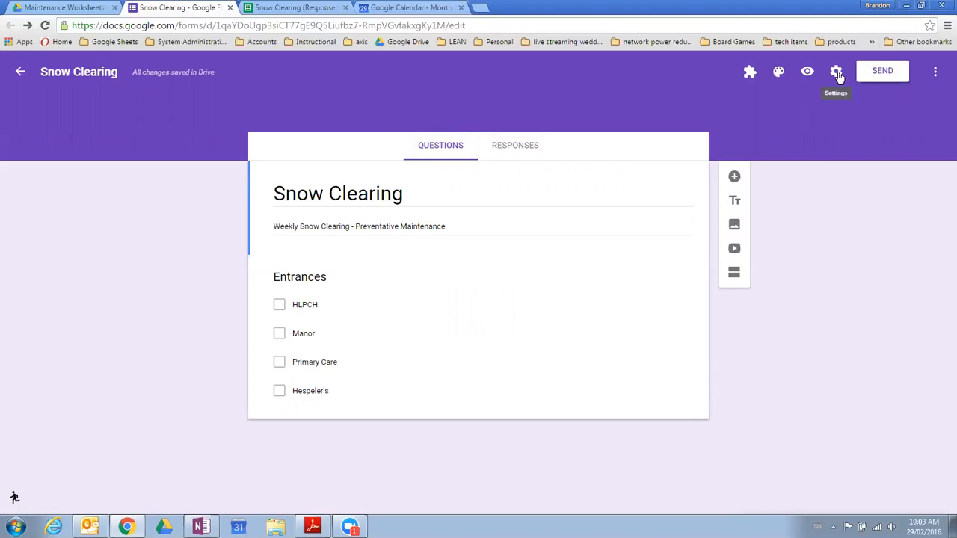
pyautogui.click(807, 74)
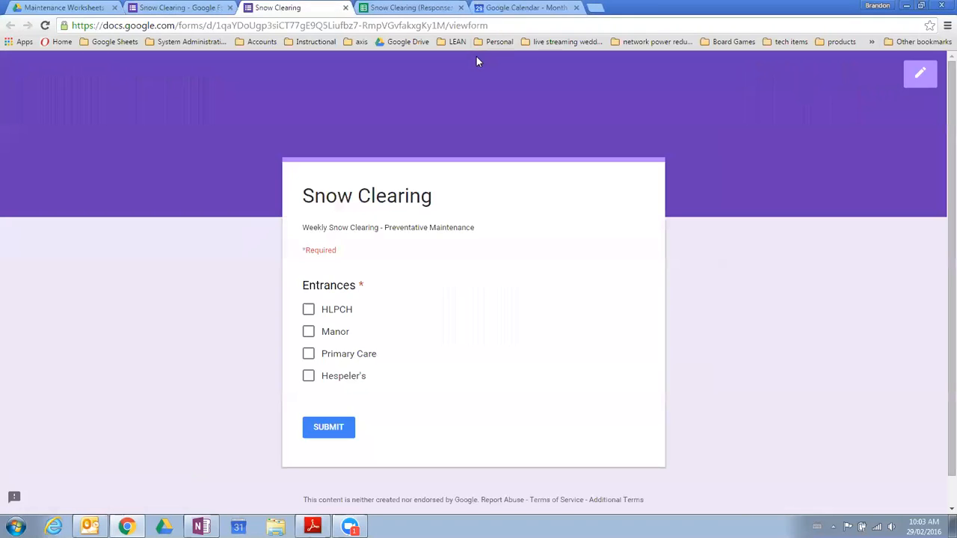
pyautogui.scroll(-1, 753, 289)
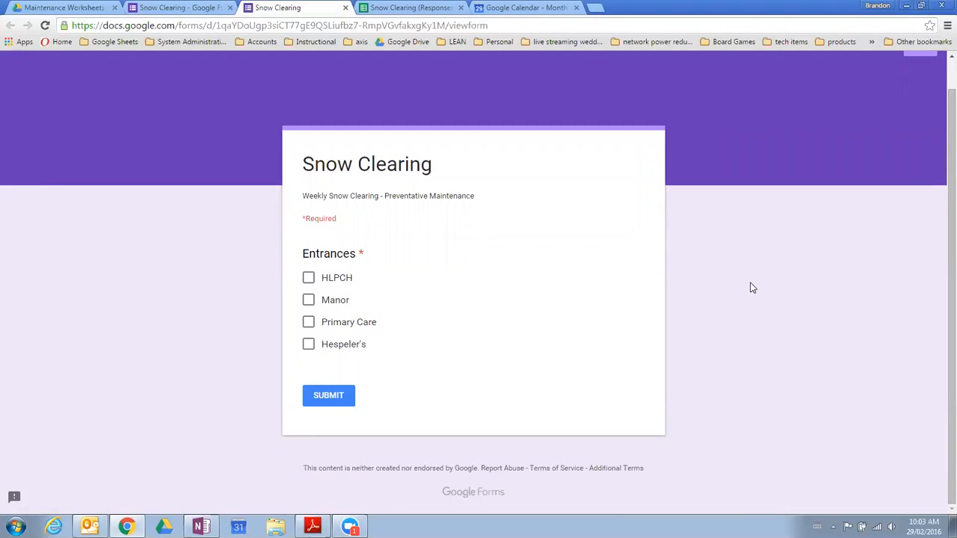
pyautogui.click(186, 8)
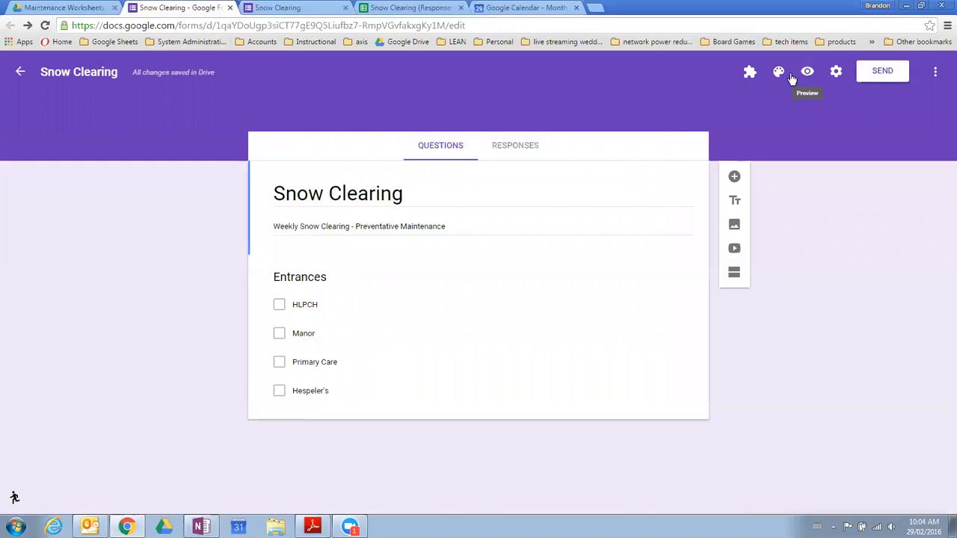
pyautogui.click(311, 8)
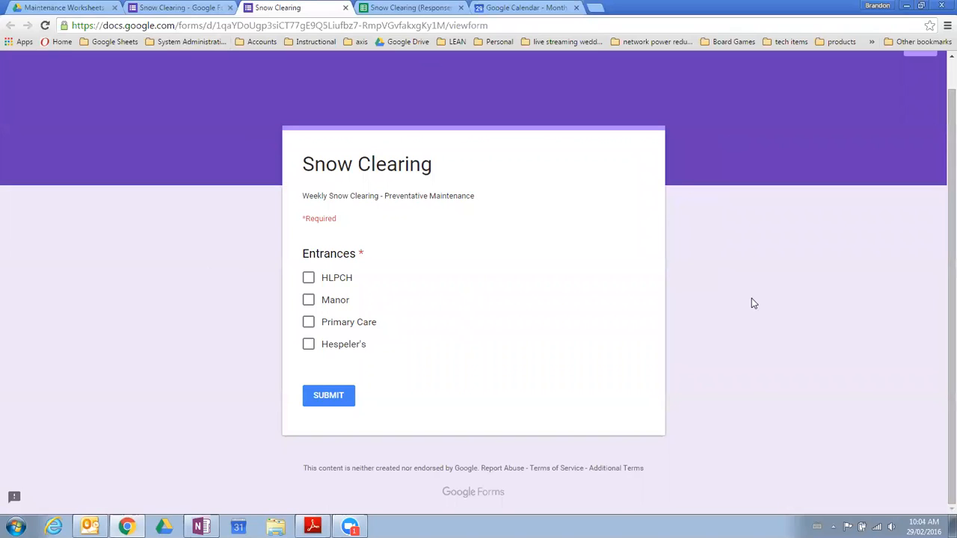
# Try out the HLPCH, Manor and Primary Care checkboxes in the form preview and clear them again
pyautogui.click(310, 278)
pyautogui.click(309, 300)
pyautogui.click(309, 322)
pyautogui.click(307, 300)
pyautogui.click(308, 278)
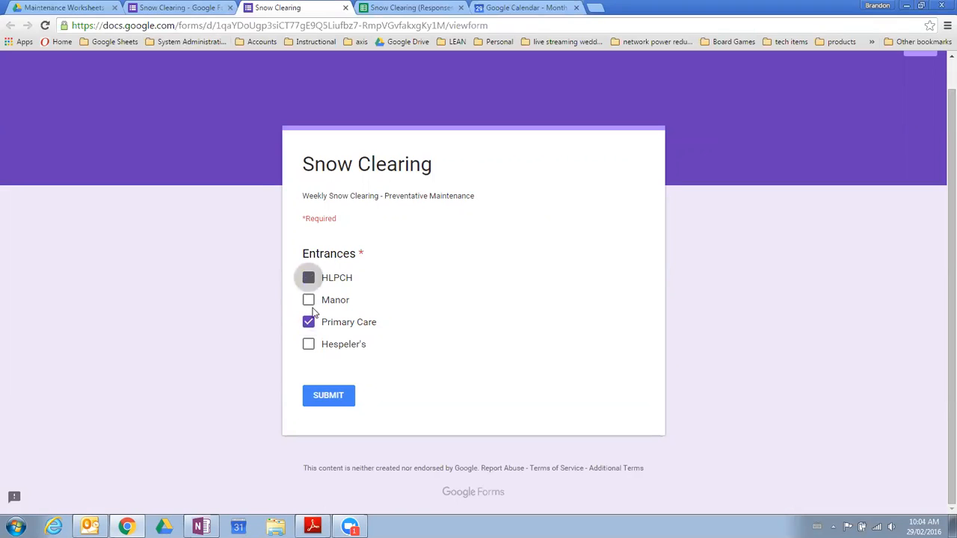
pyautogui.click(309, 323)
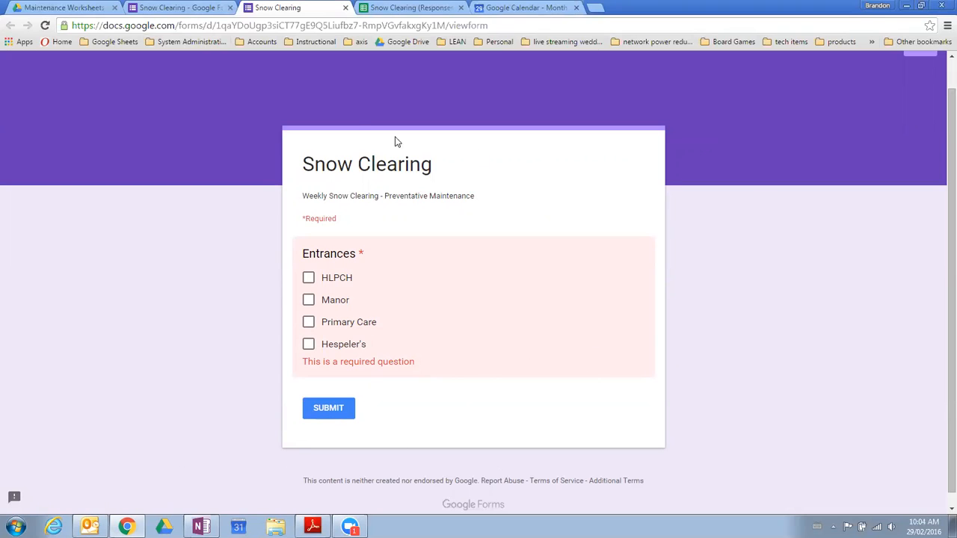
# Copy the web address of the live Snow Clearing form and close the form editor
pyautogui.click(499, 24)
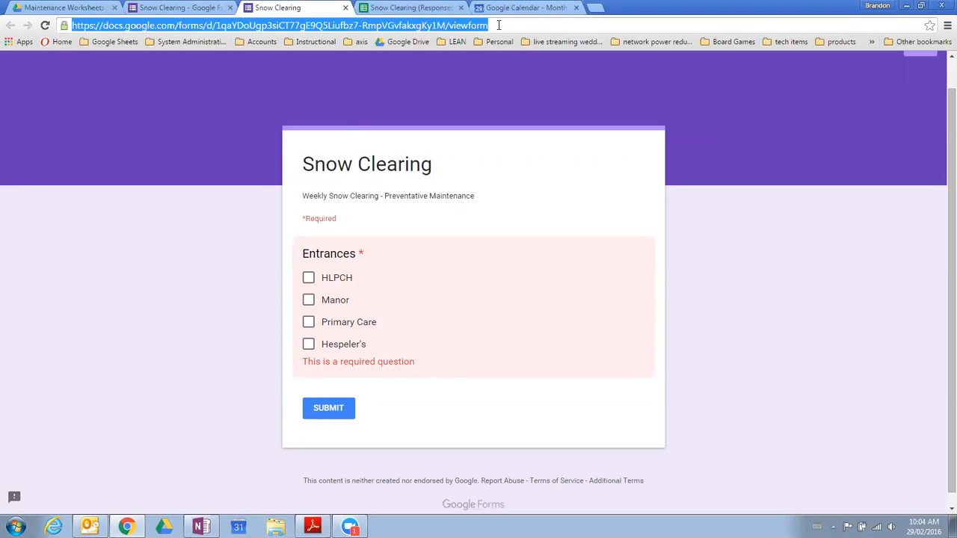
pyautogui.rightClick(296, 22)
pyautogui.click(323, 67)
pyautogui.click(736, 120)
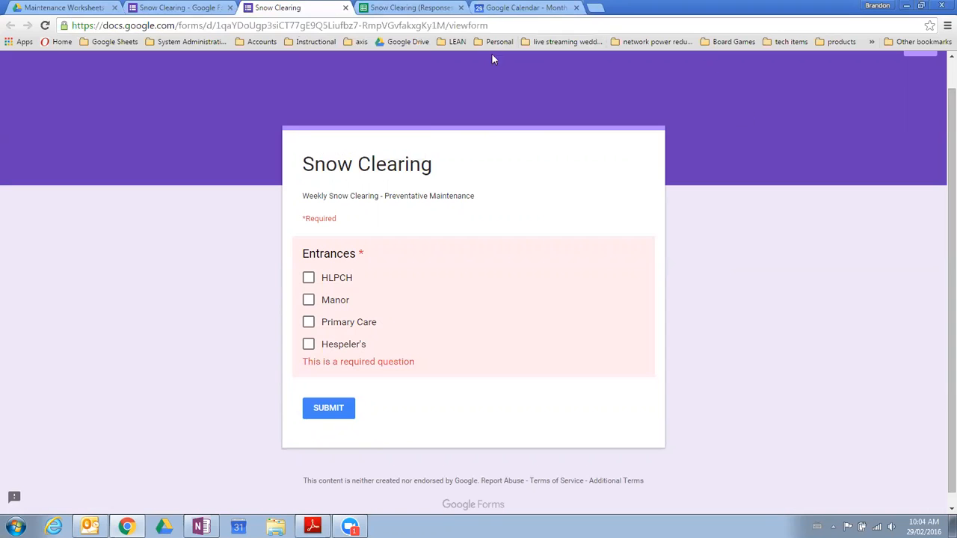
pyautogui.click(229, 8)
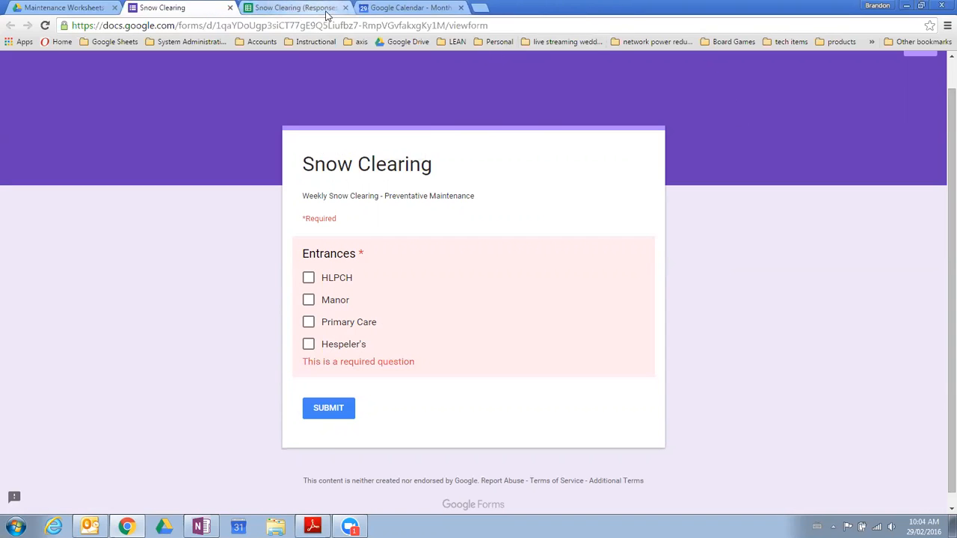
# Close the responses spreadsheet and create an all-day event titled Snow Clearing on 3 February 2016 in Google Calendar
pyautogui.click(355, 8)
pyautogui.click(290, 10)
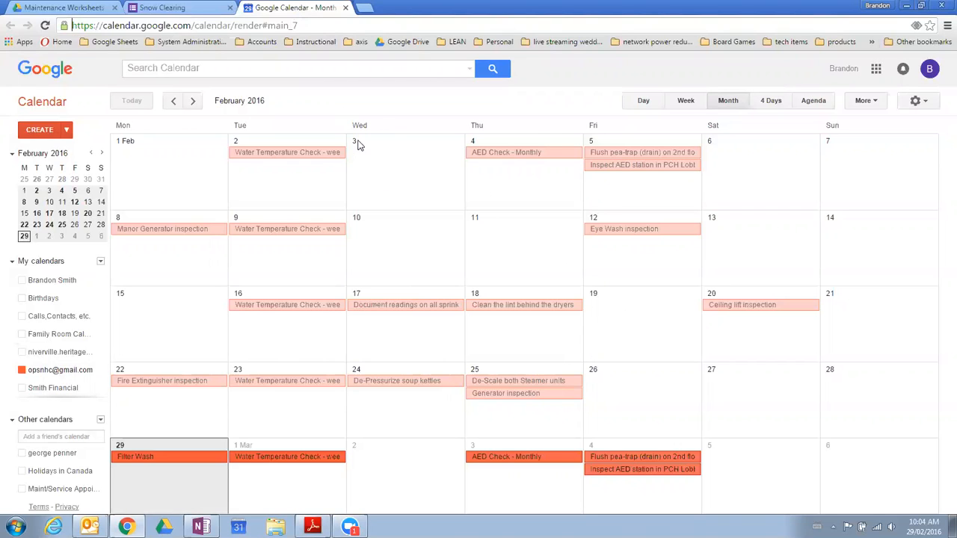
pyautogui.click(384, 178)
pyautogui.click(372, 276)
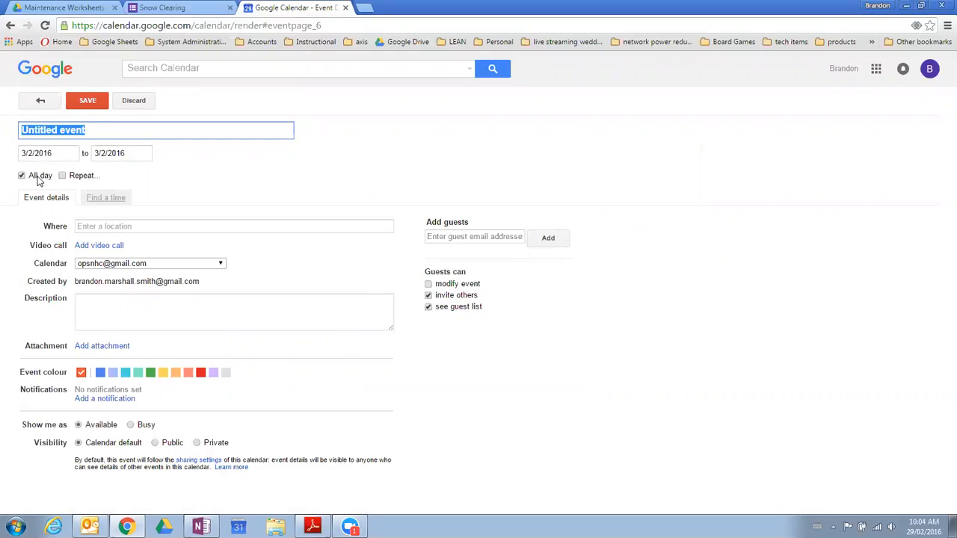
pyautogui.click(114, 130)
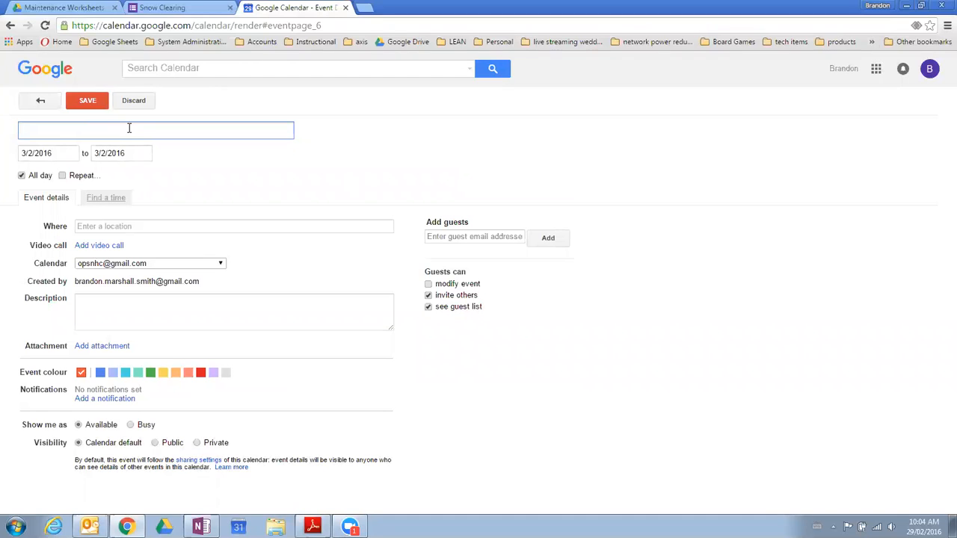
pyautogui.write('Snow Clearing')
# Enter the event description "Clear snow around the facility as indicated by the attached form, & fill out form when complete."
pyautogui.click(198, 311)
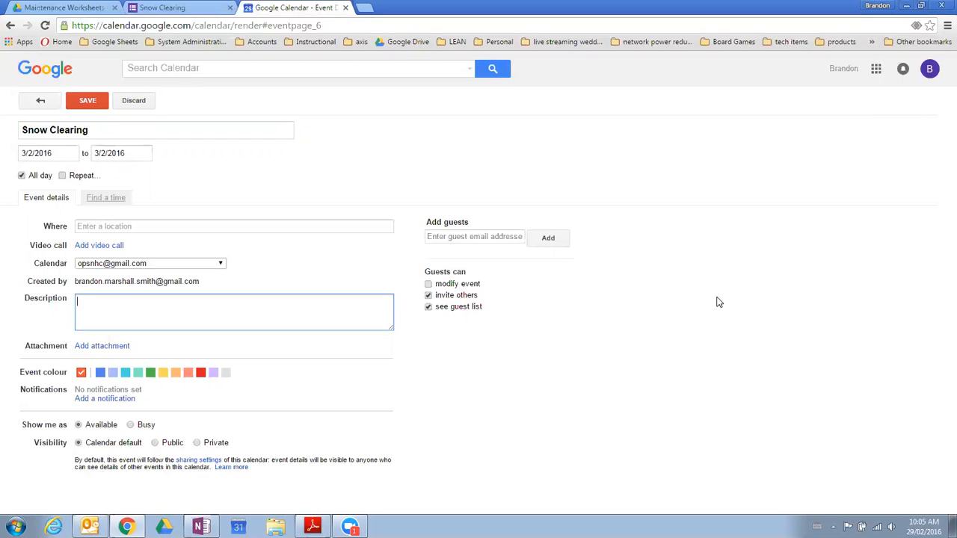
pyautogui.write('lear snow around the faci')
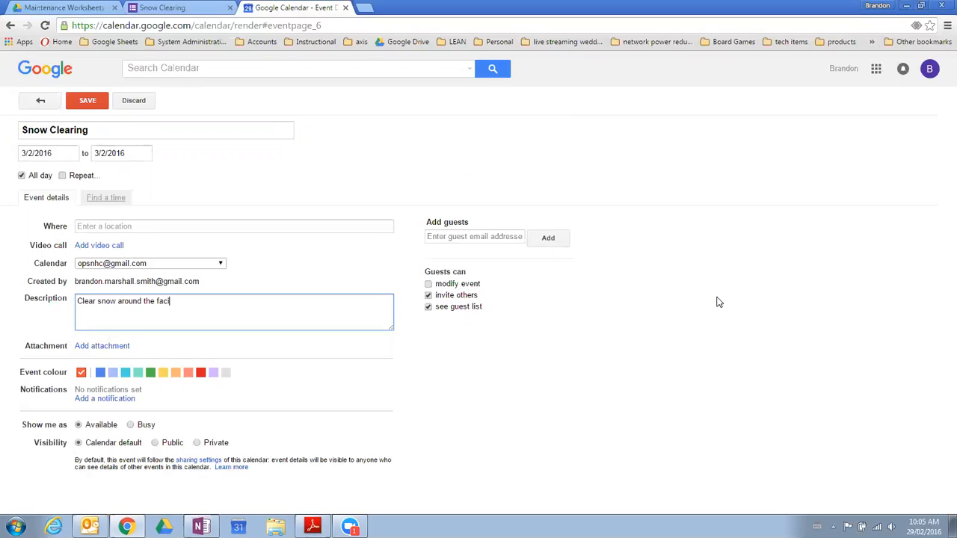
pyautogui.write('lity as indicated by the attached form')
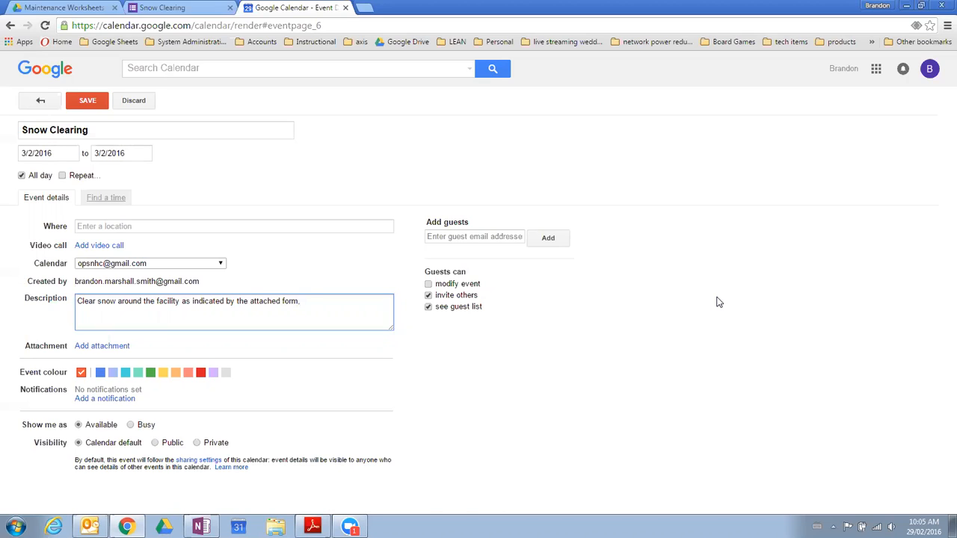
pyautogui.write(', & fill out form when complete.')
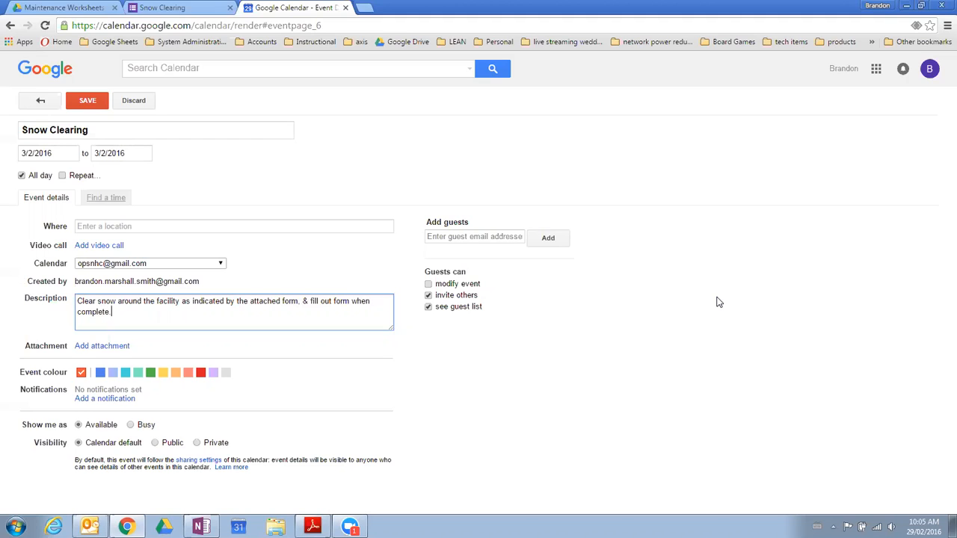
# Paste the copied Snow Clearing form link on a new line below the description text
pyautogui.press('Return')
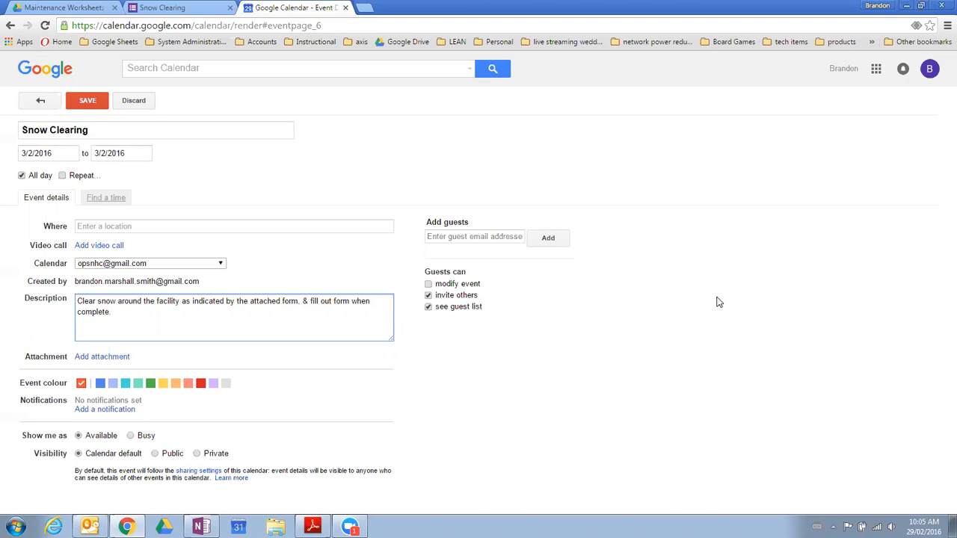
pyautogui.hotkey('ctrl', 'v')
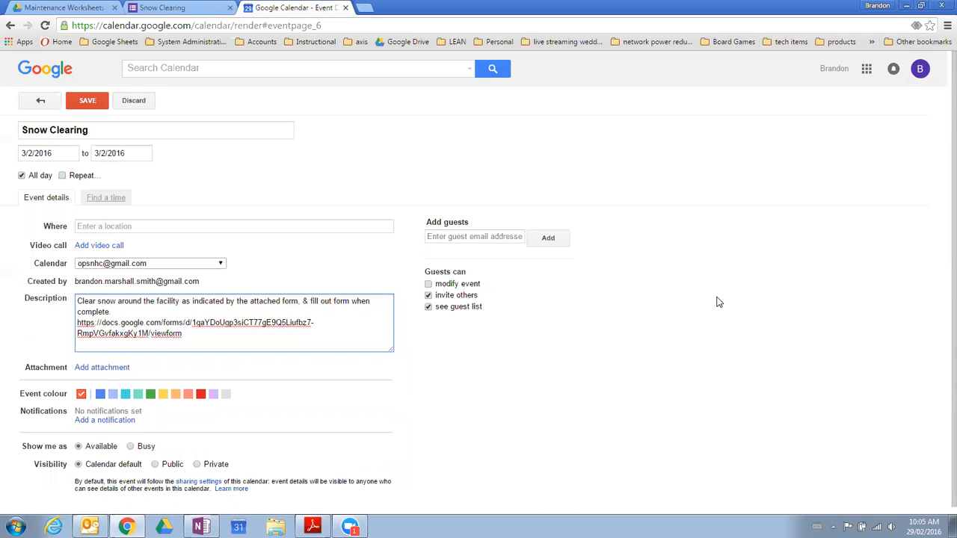
pyautogui.press('Return')
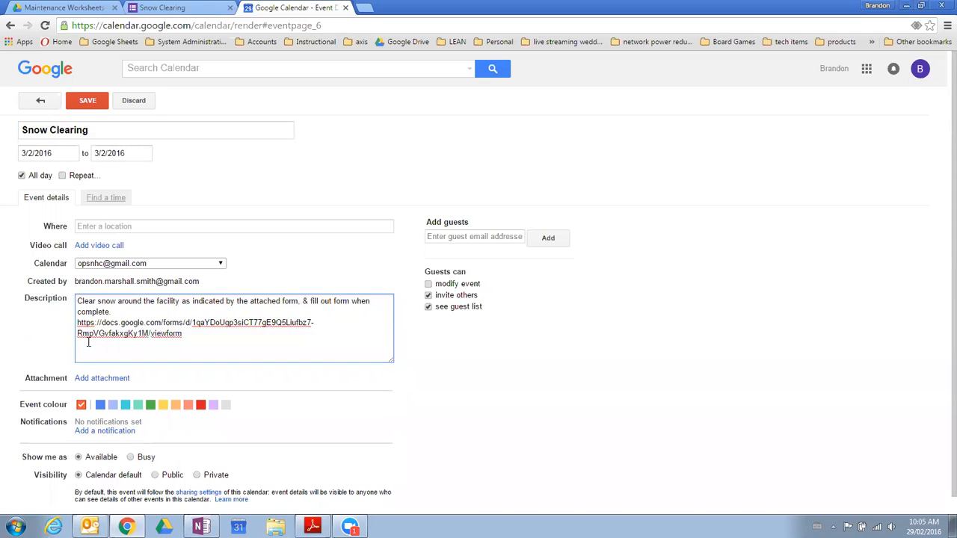
pyautogui.rightClick(157, 333)
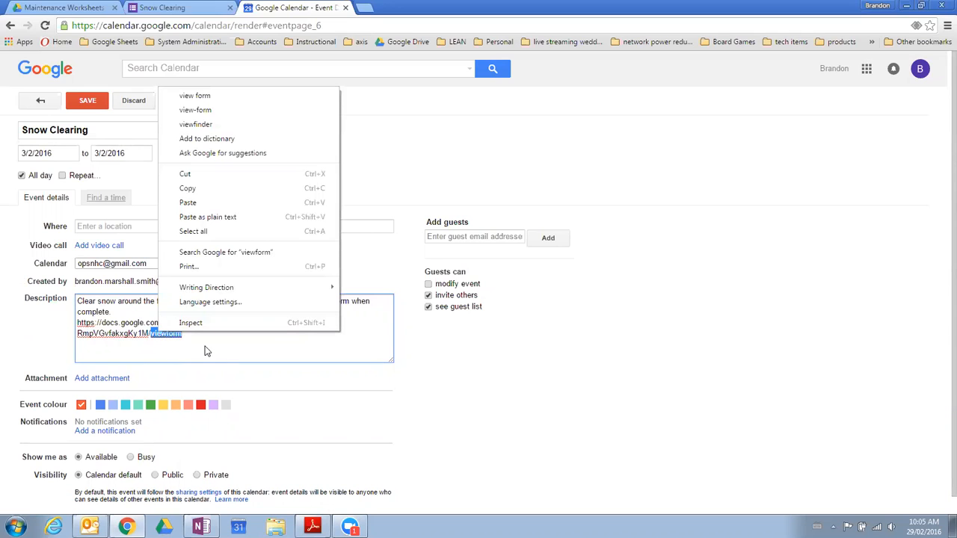
pyautogui.click(118, 354)
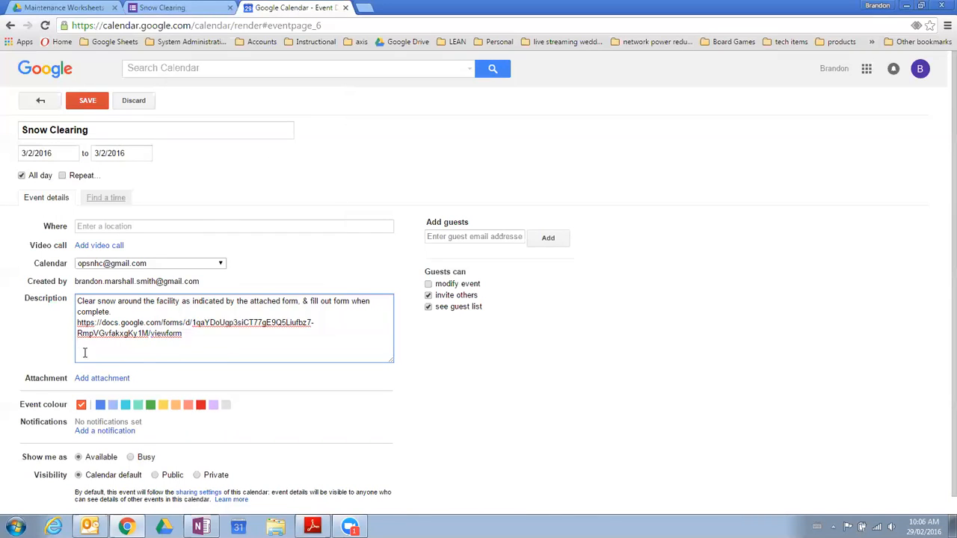
# Set the Snow Clearing event to repeat weekly on Wednesday, every 1 week with no end, and save it
pyautogui.scroll(-1, 289, 436)
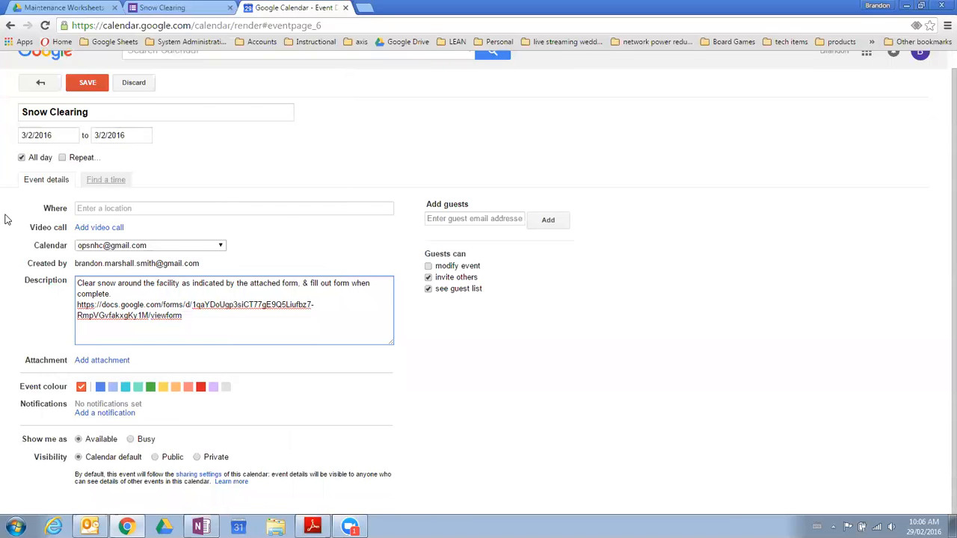
pyautogui.click(63, 158)
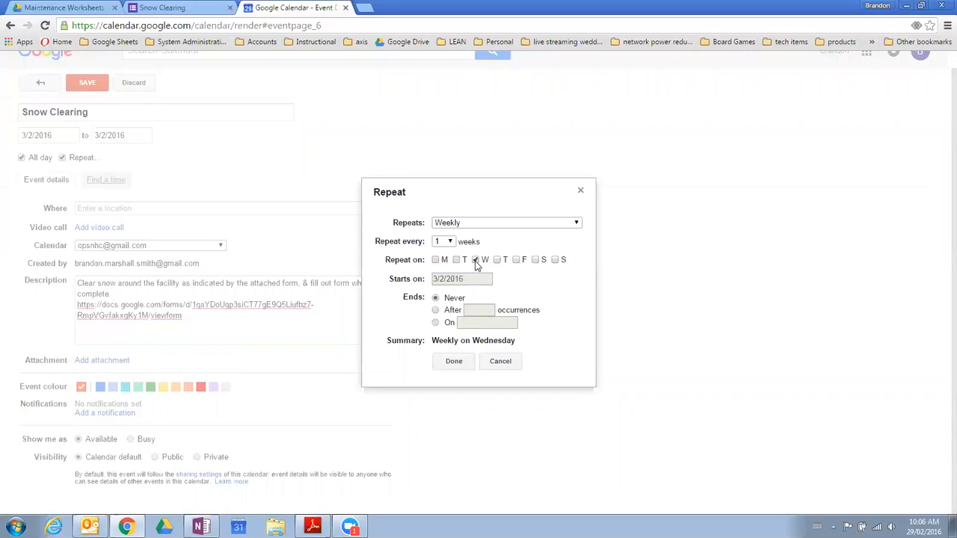
pyautogui.click(451, 242)
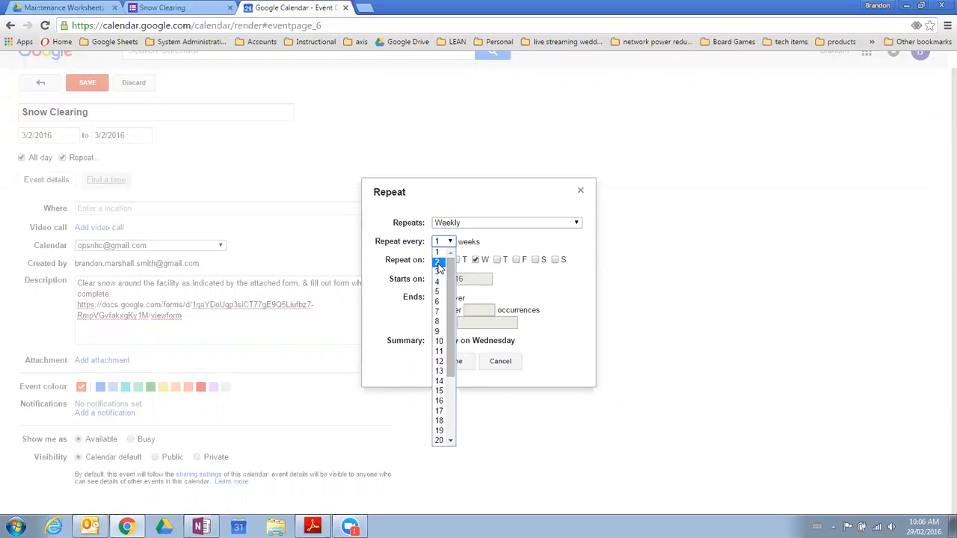
pyautogui.click(540, 224)
pyautogui.click(523, 207)
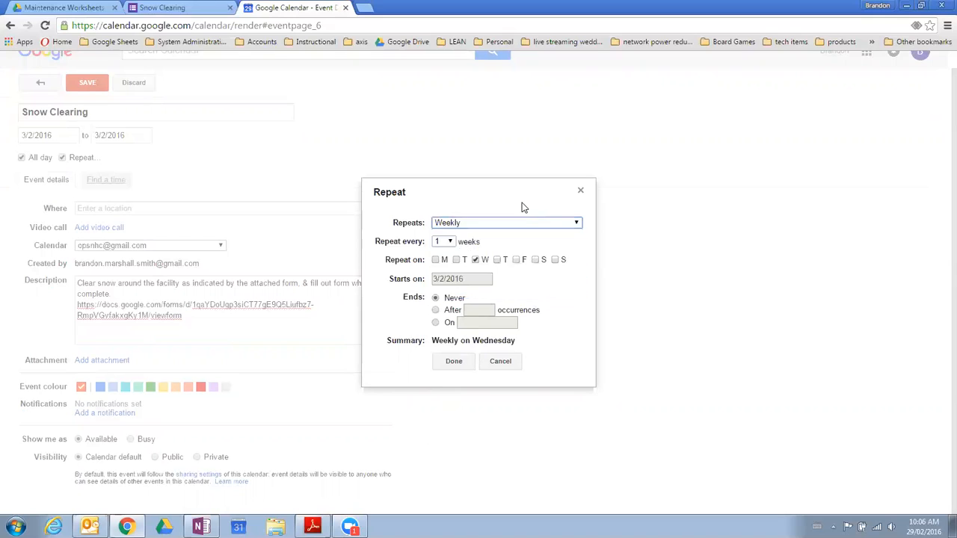
pyautogui.click(526, 224)
pyautogui.click(494, 214)
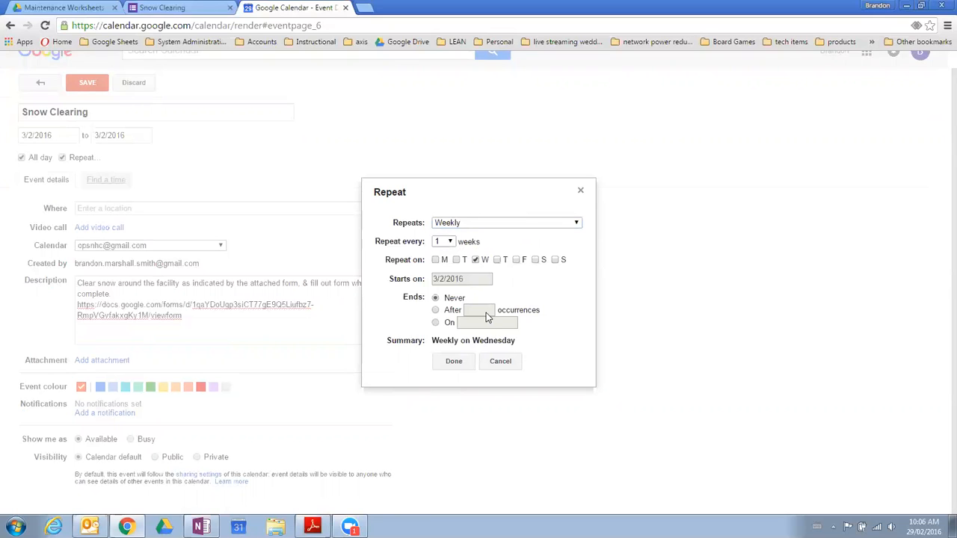
pyautogui.click(455, 363)
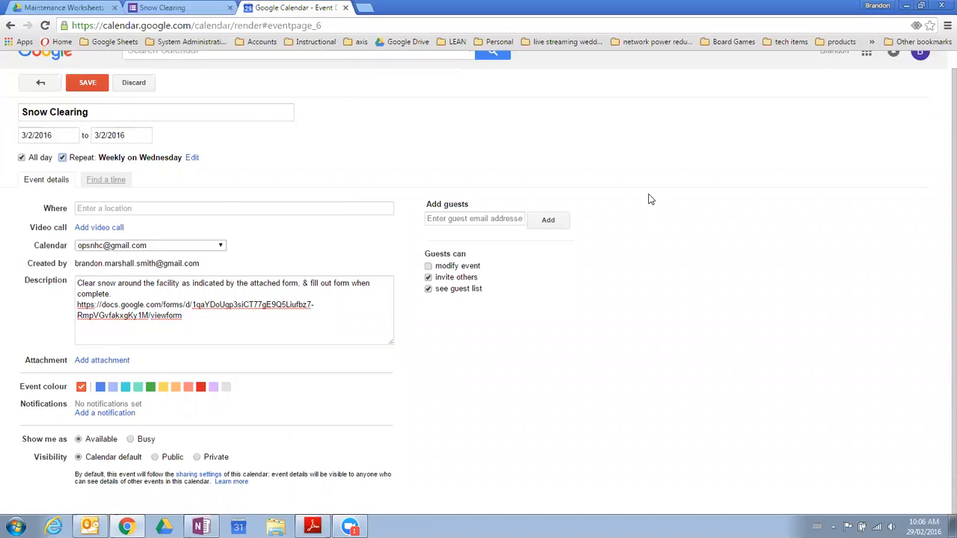
pyautogui.click(87, 83)
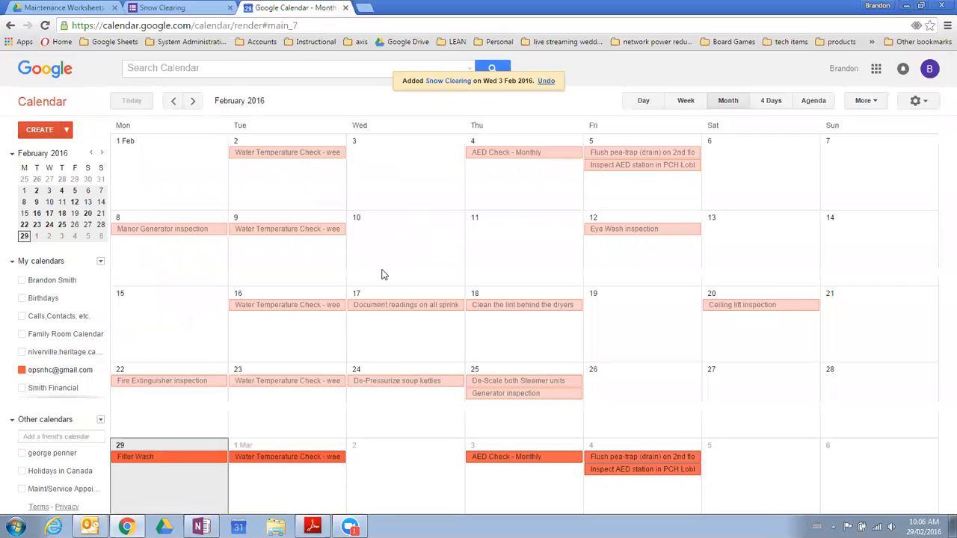